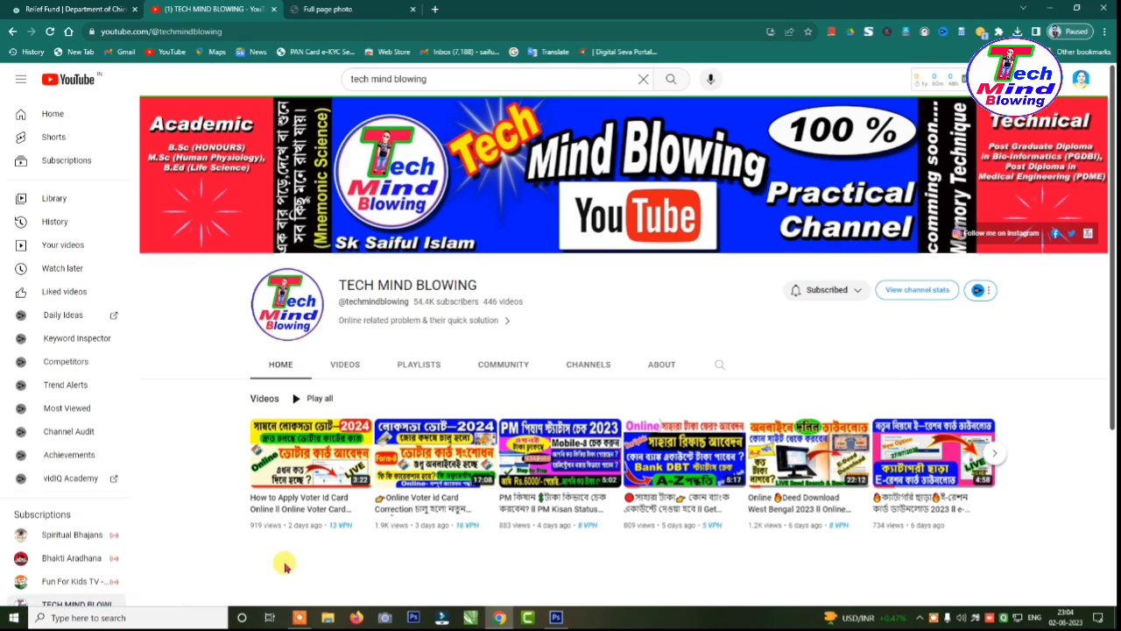
- Switch to the West Bengal Chief Minister's Relief Fund site and convert it into English
click(127, 13)
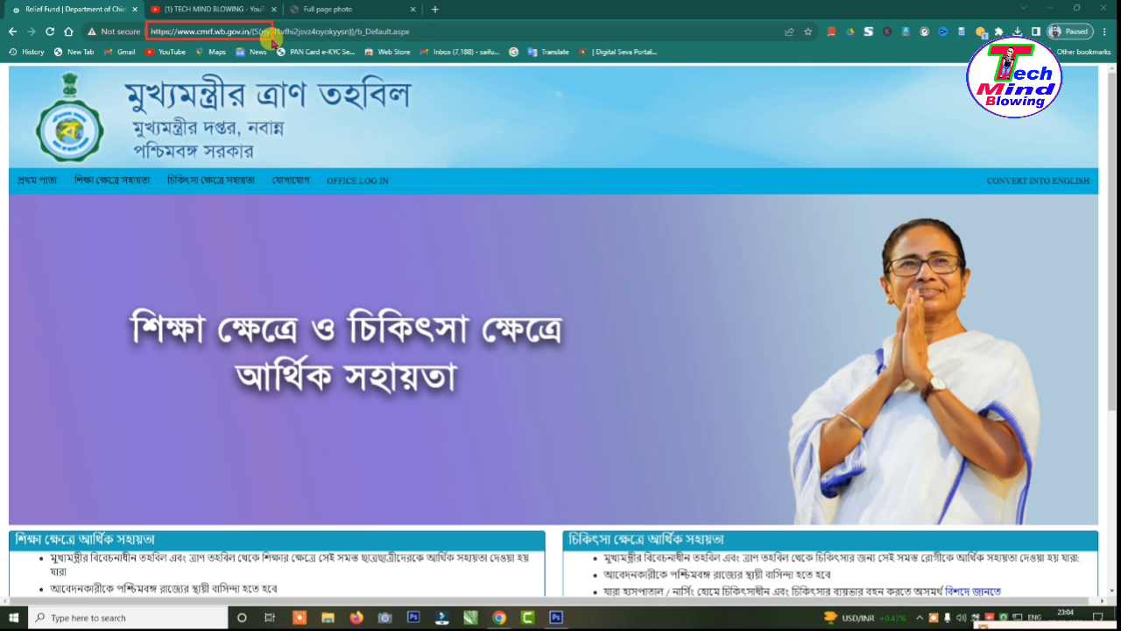
click(1012, 182)
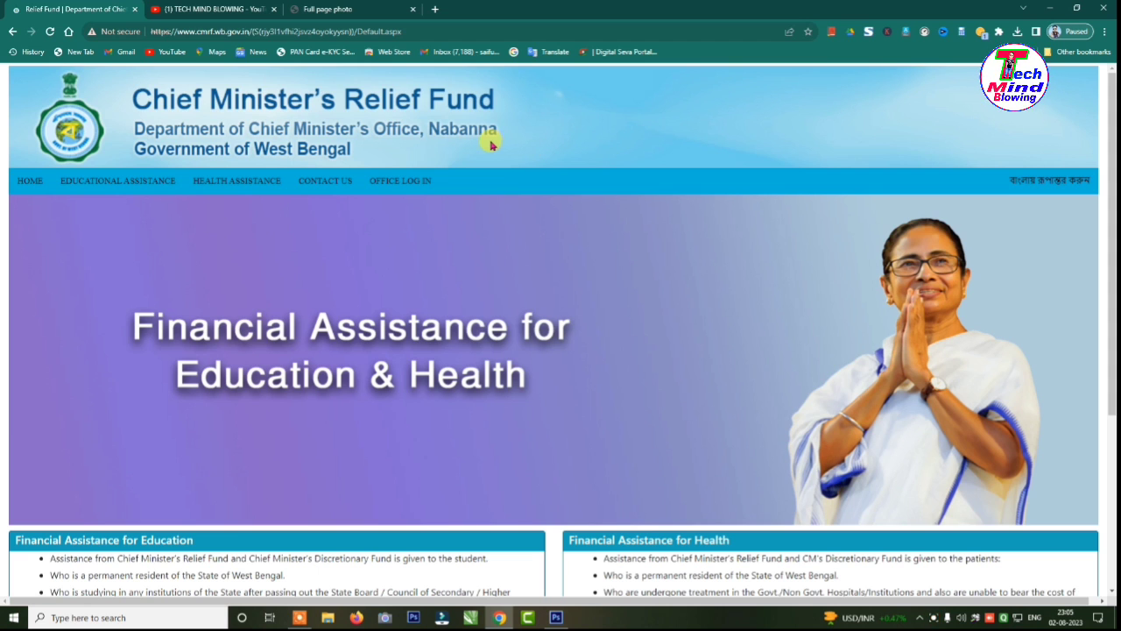
- Review the eligibility criteria, applicant details and required documents for education financial assistance, and close the information window
scroll(500, 201, down, 1)
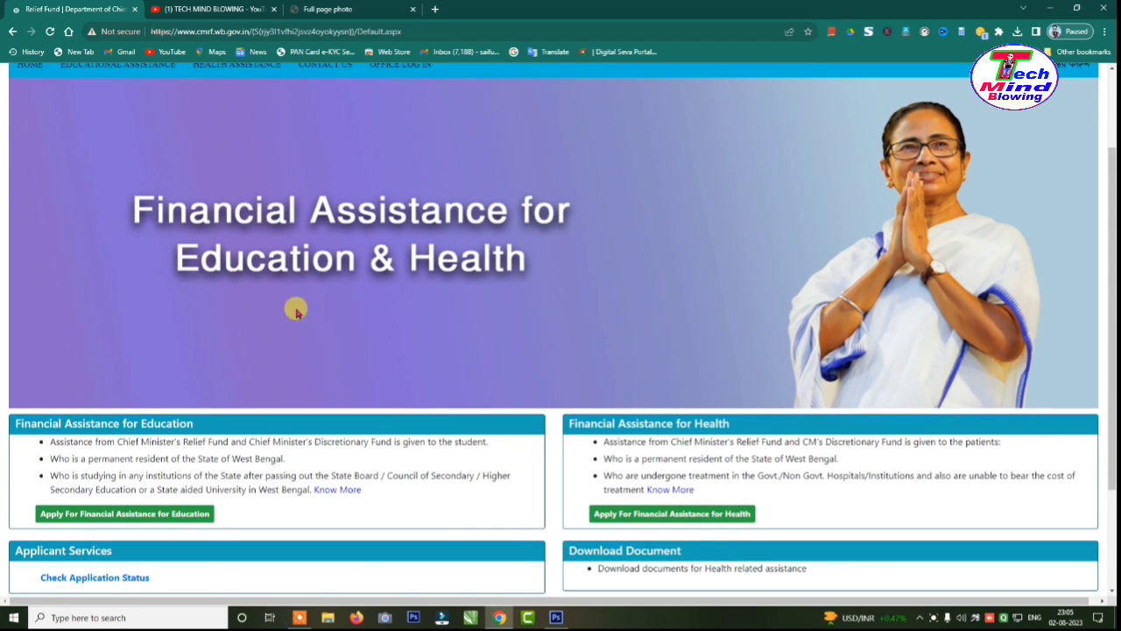
scroll(587, 238, down, 2)
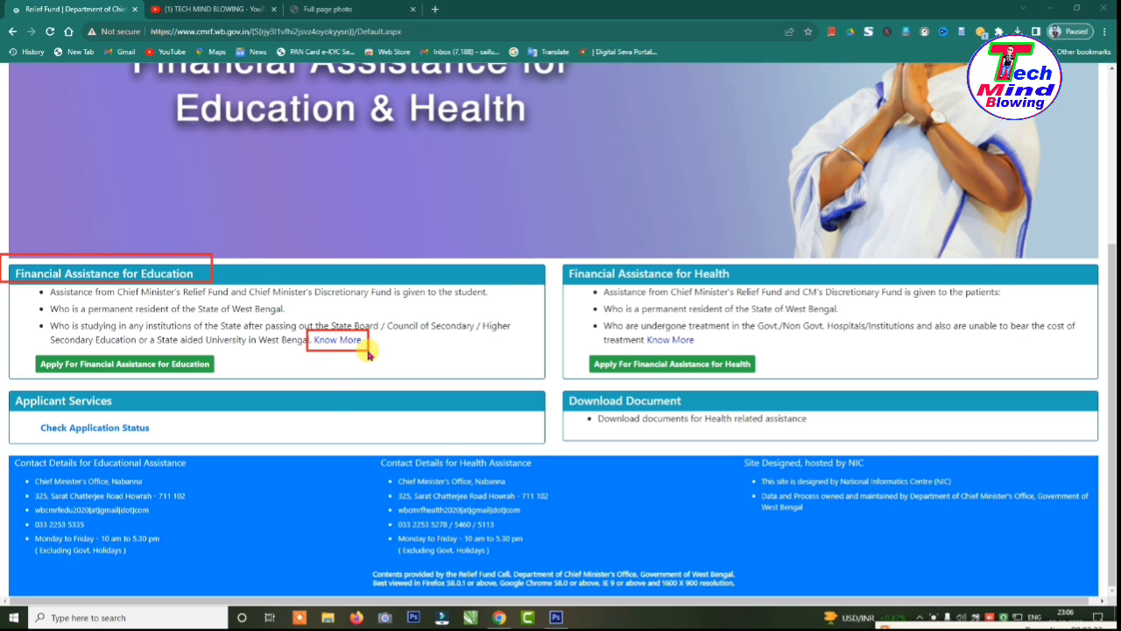
click(355, 341)
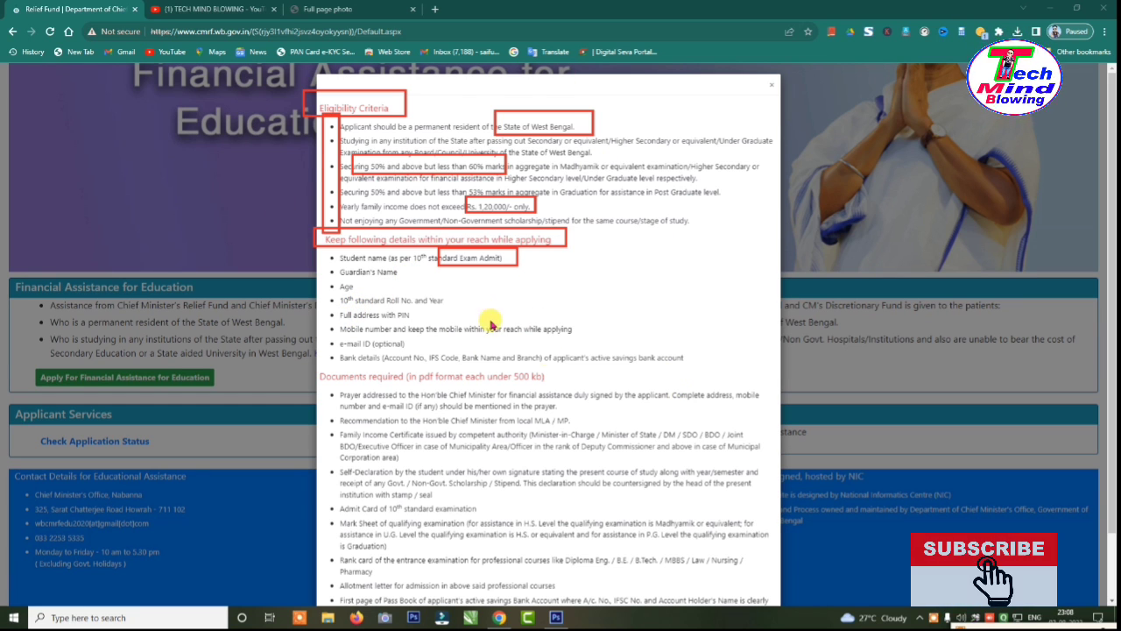
mouse_move(312, 371)
mouse_down()
mouse_move(401, 386)
mouse_move(561, 383)
mouse_up()
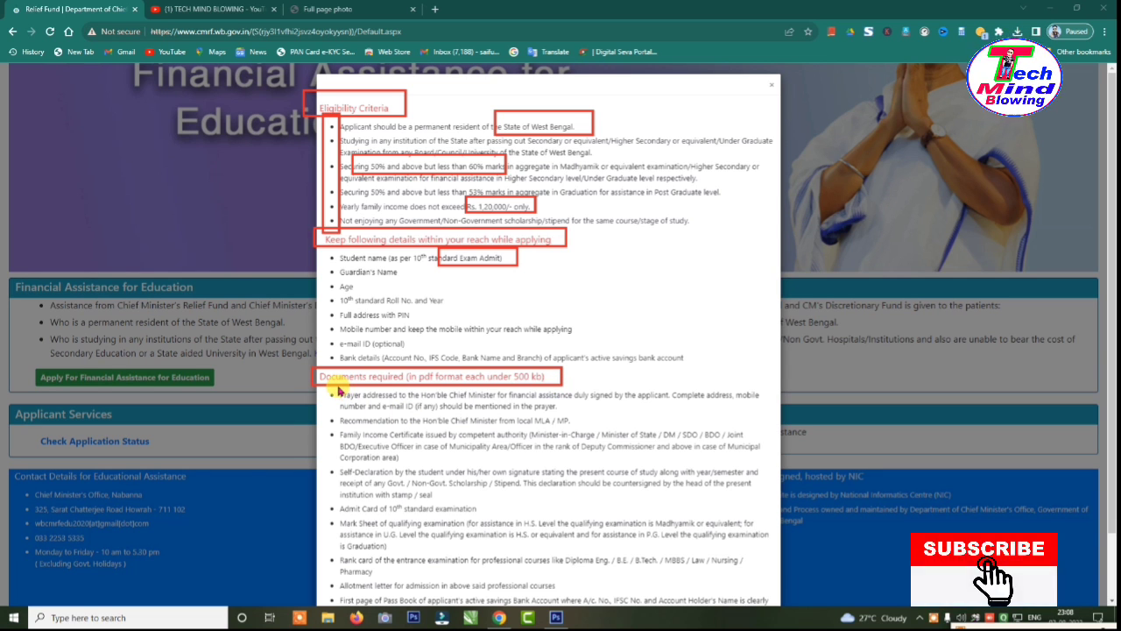
key(Escape)
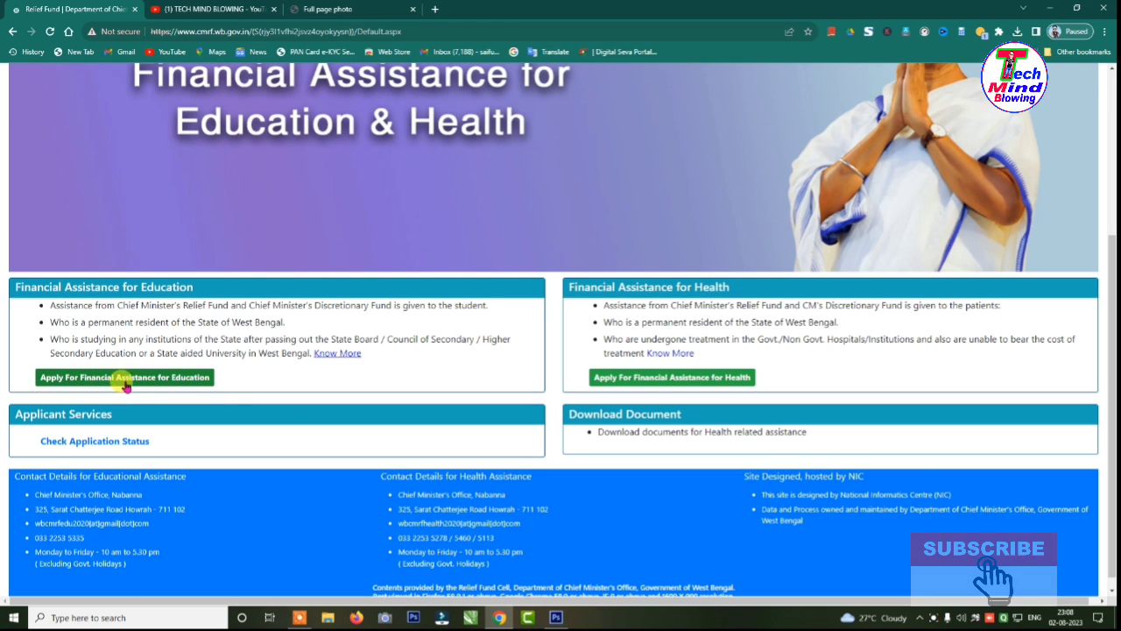
- Start the application for education financial assistance and examine the login fields and the sign-up option for unregistered mobile numbers
click(194, 382)
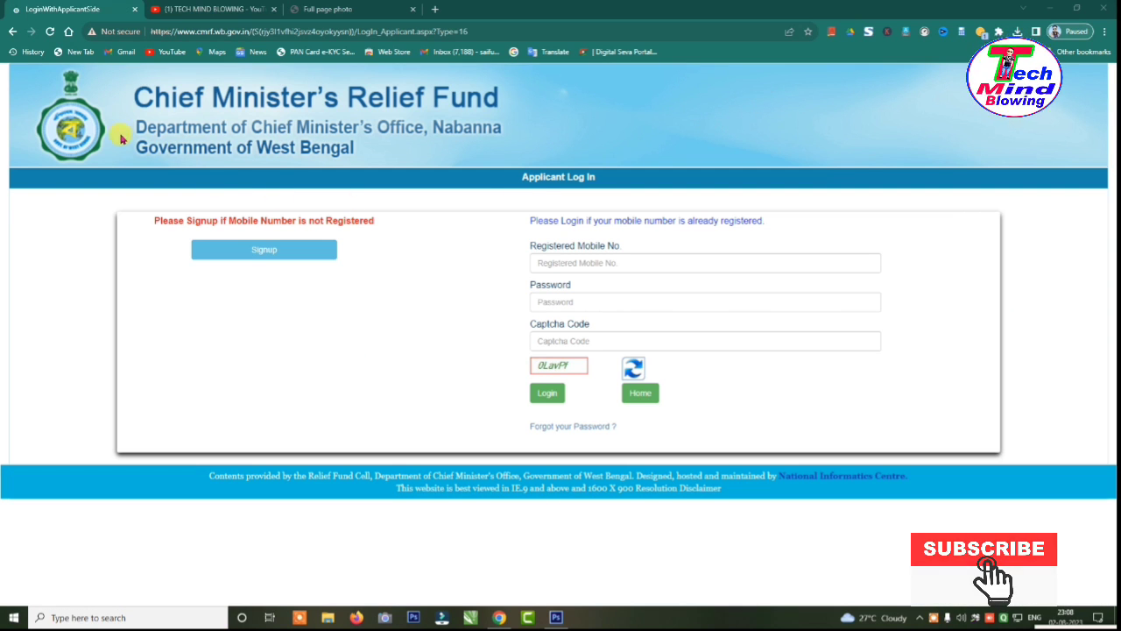
mouse_move(106, 110)
mouse_down()
mouse_move(153, 146)
mouse_move(675, 383)
mouse_move(923, 449)
mouse_up()
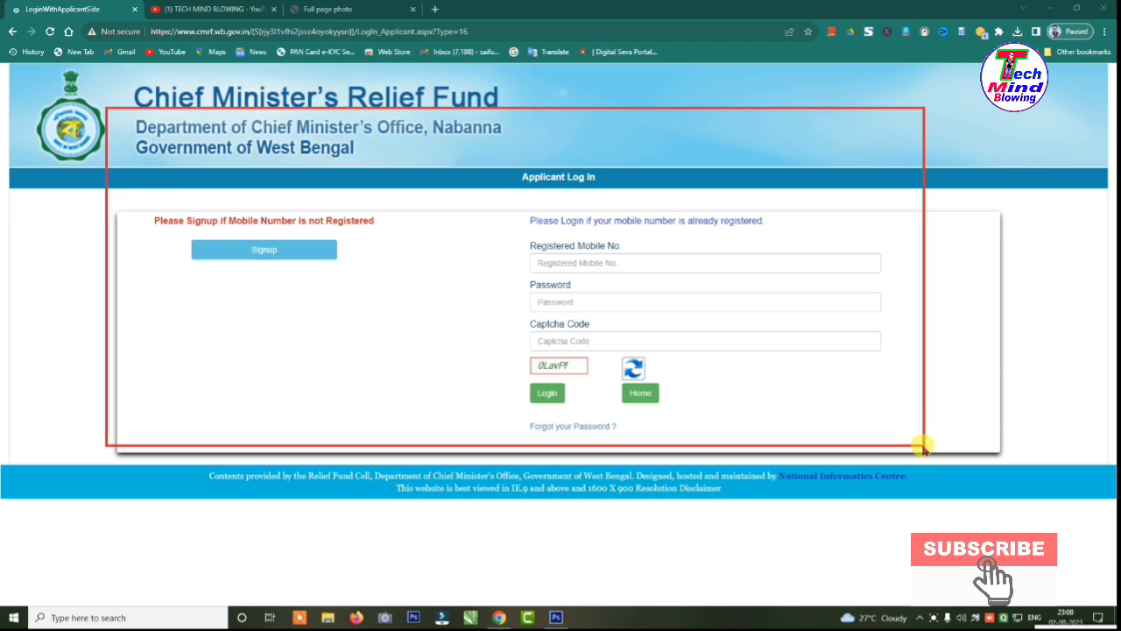
drag(507, 229, 625, 270)
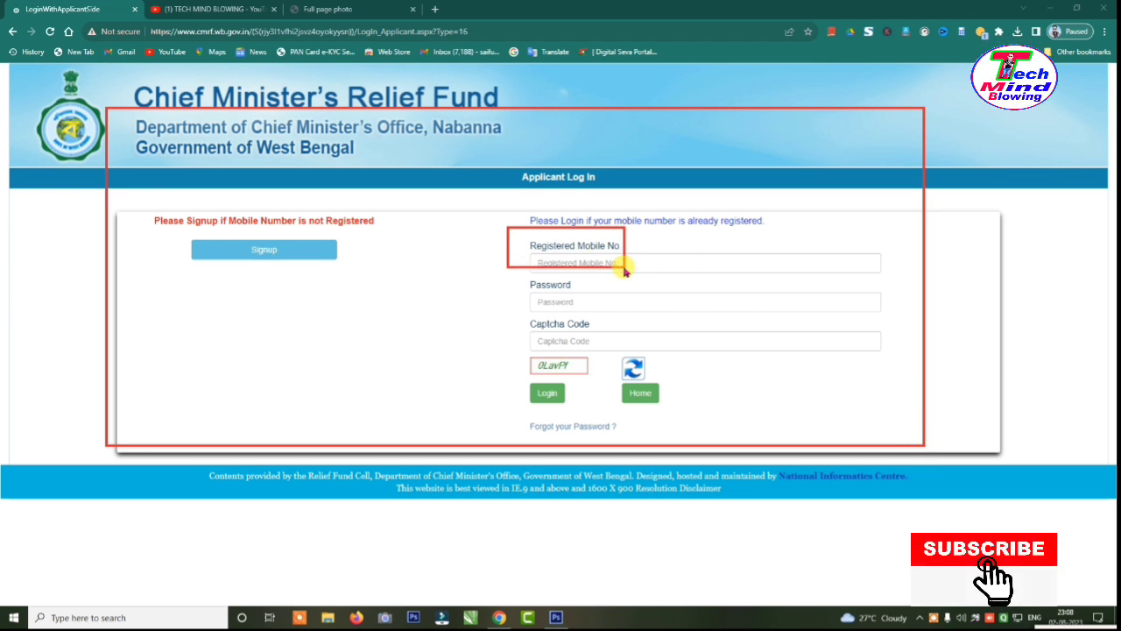
drag(512, 271, 594, 306)
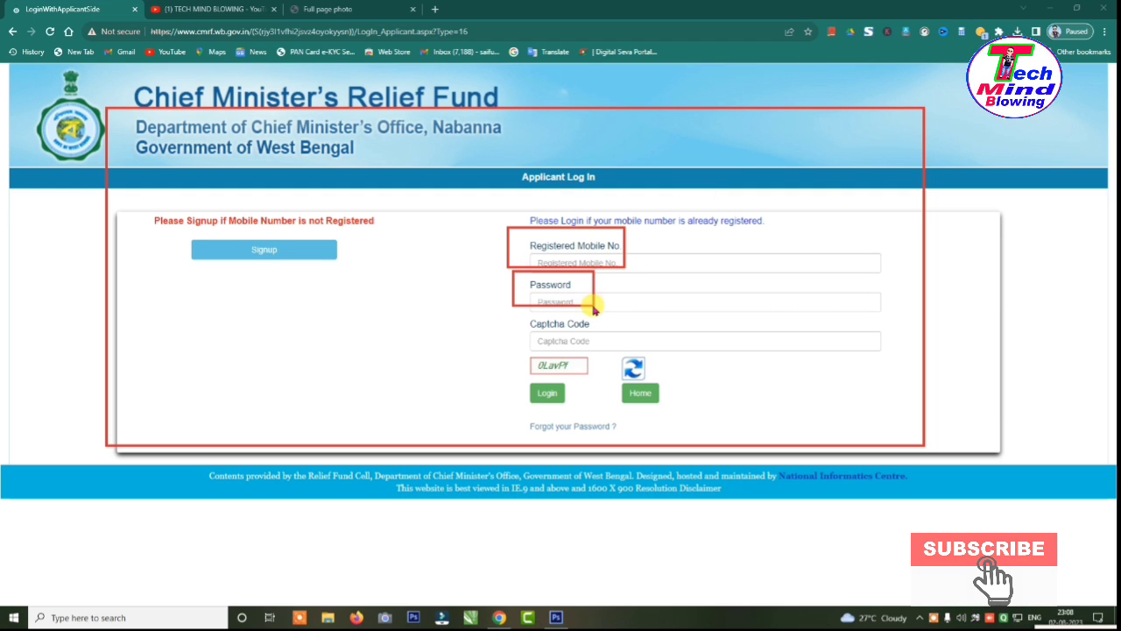
drag(520, 355, 590, 375)
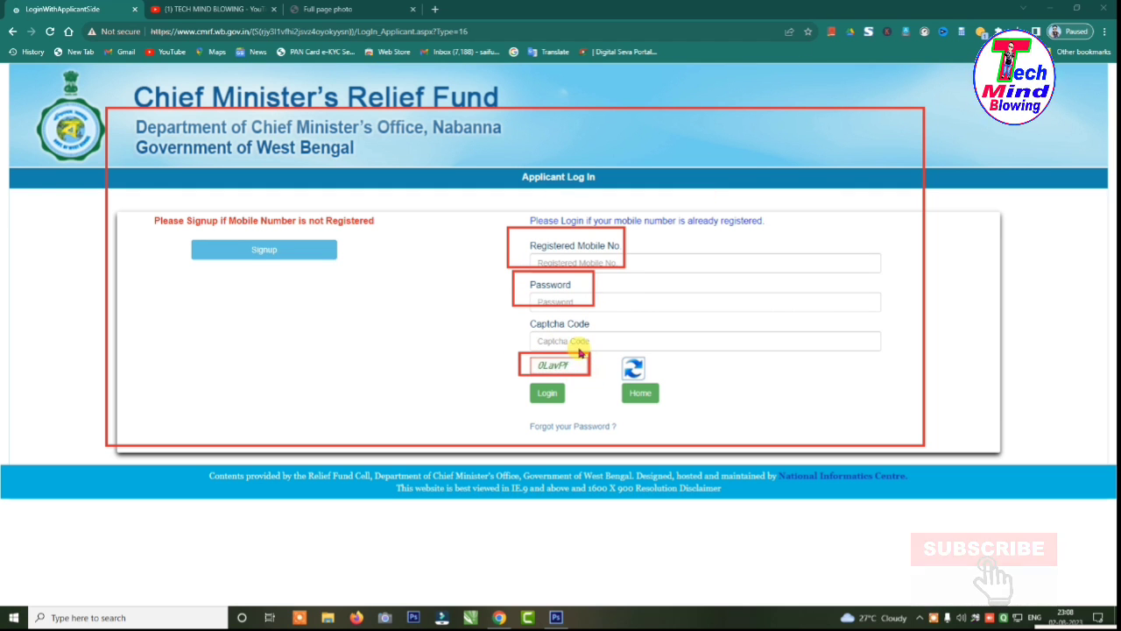
drag(557, 333, 636, 347)
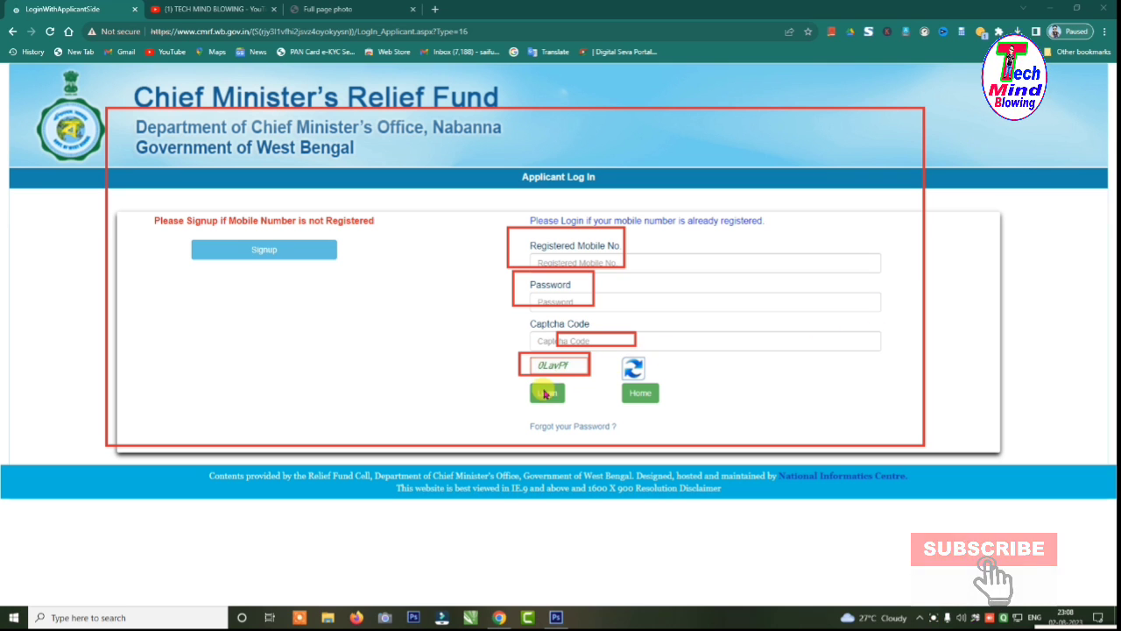
drag(518, 377, 575, 403)
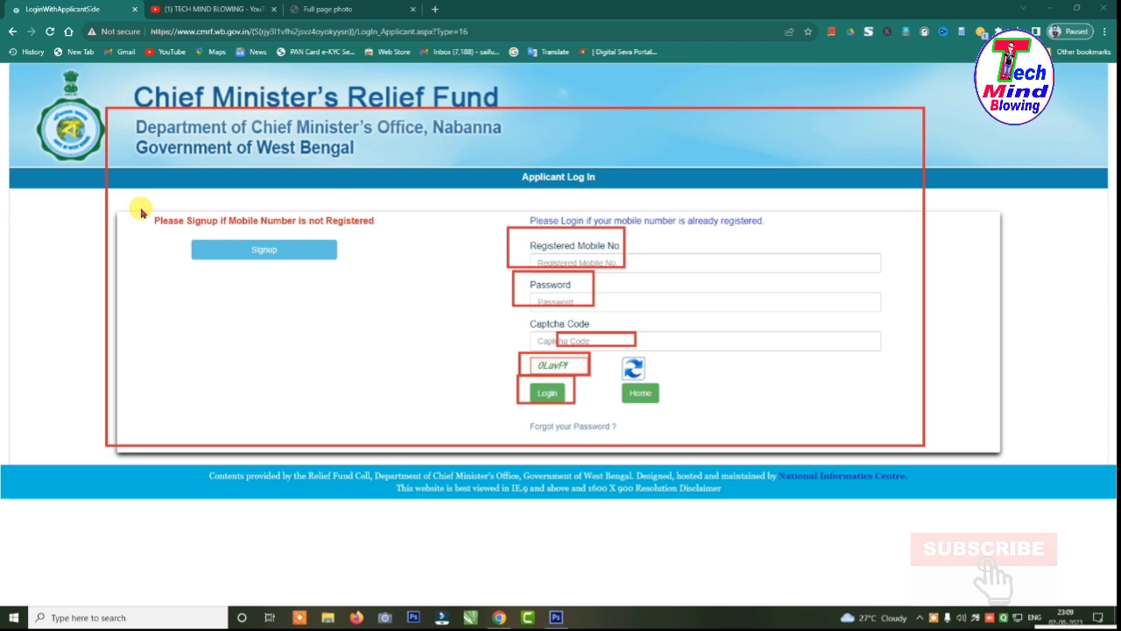
drag(135, 205, 401, 275)
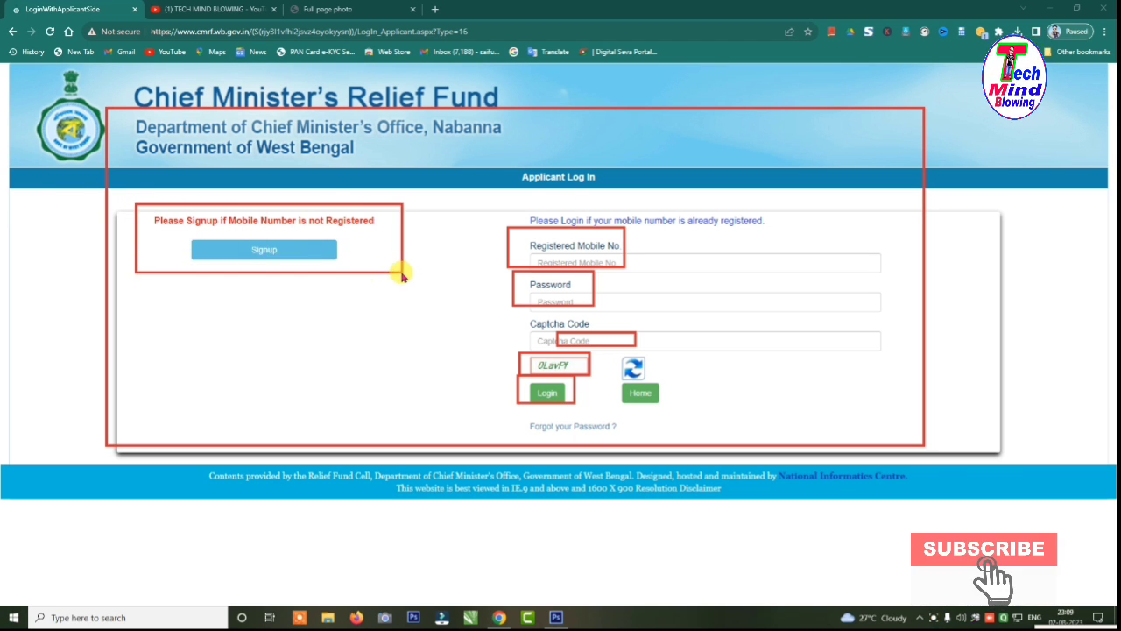
mouse_move(216, 237)
mouse_down()
mouse_move(347, 265)
mouse_move(289, 264)
mouse_move(324, 266)
mouse_up()
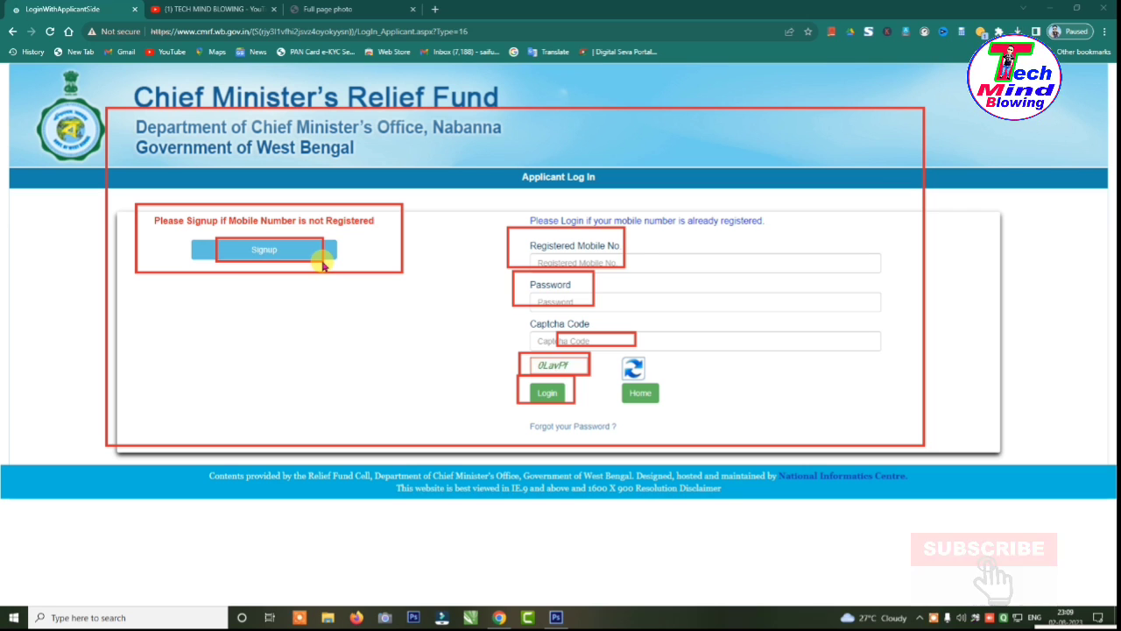
key(Escape)
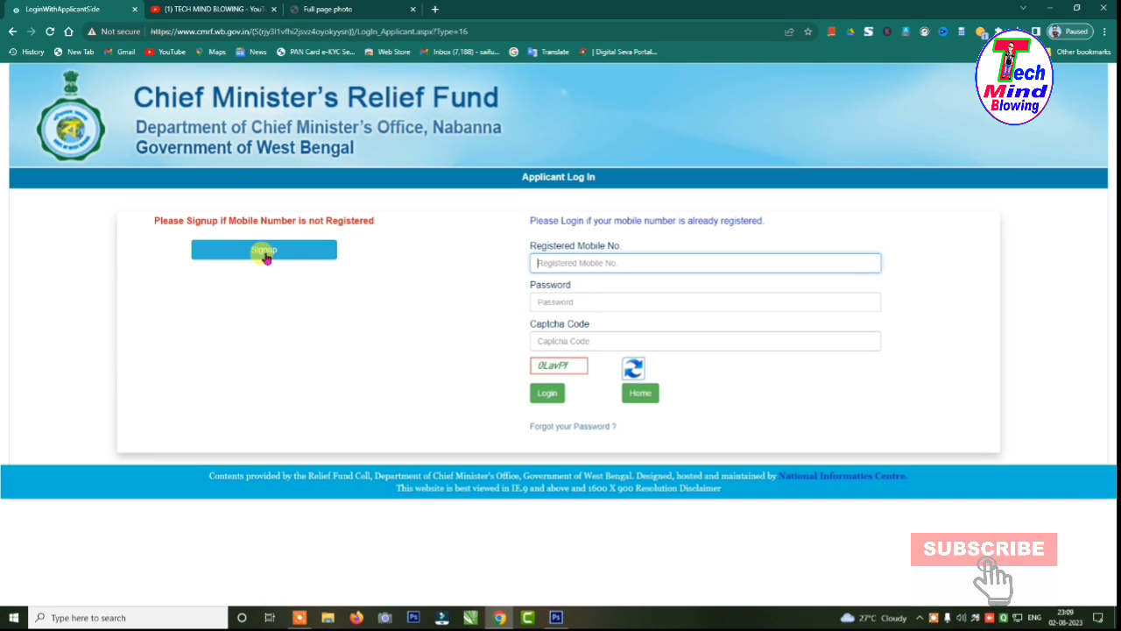
- Open the applicant sign-up form, enter the applicant's mobile number and request an OTP for it
click(266, 254)
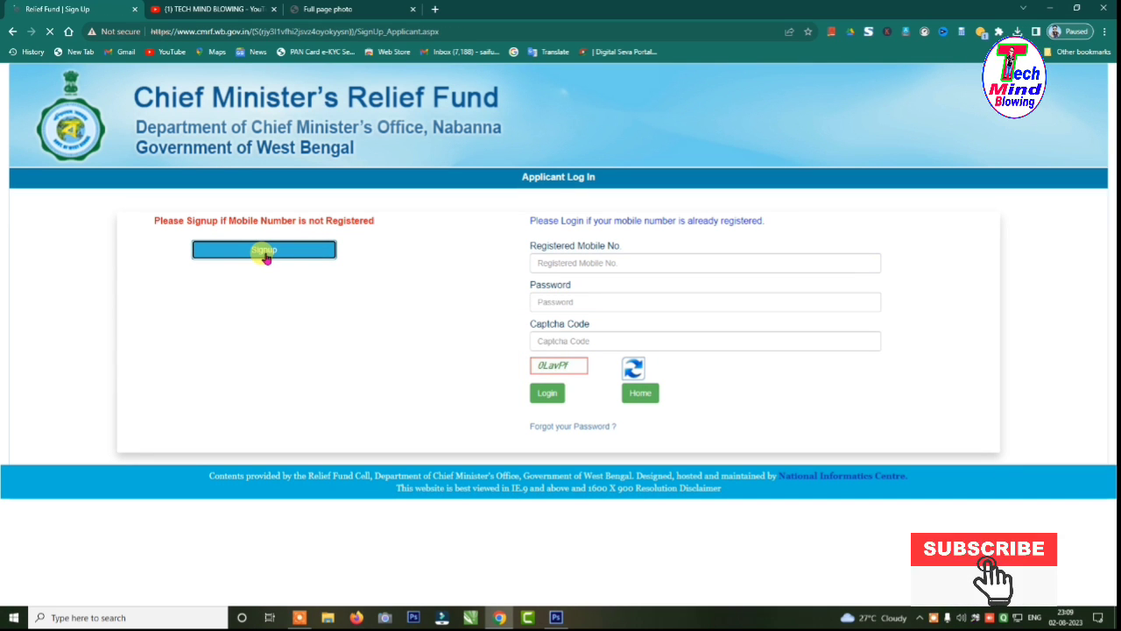
mouse_move(416, 298)
mouse_down()
mouse_move(560, 337)
mouse_move(571, 330)
mouse_up()
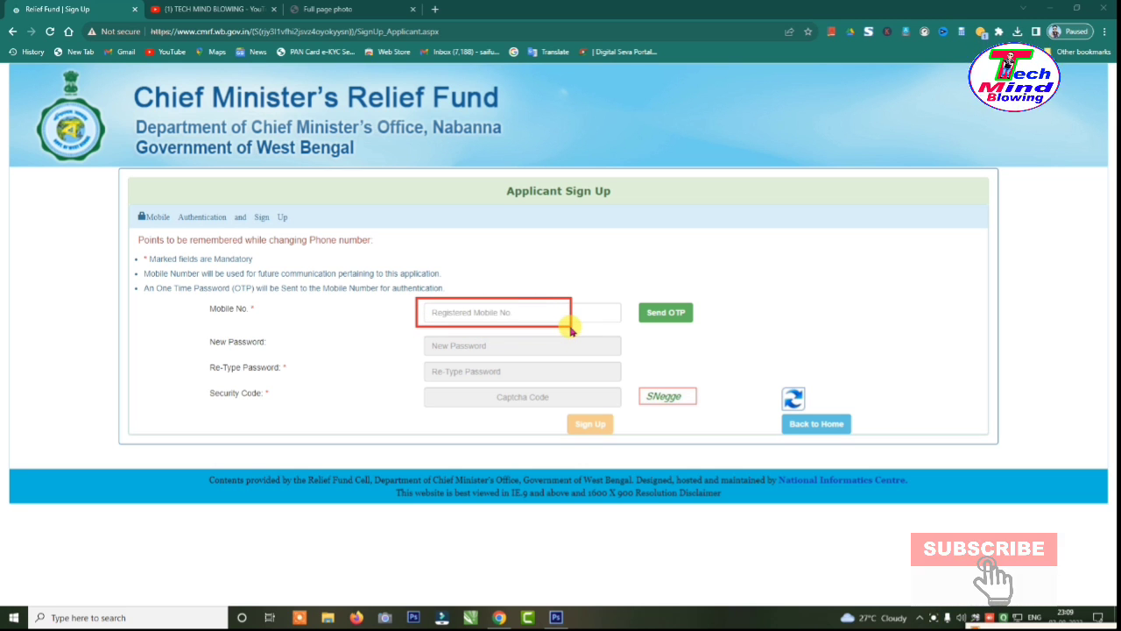
drag(631, 292, 711, 335)
click(664, 322)
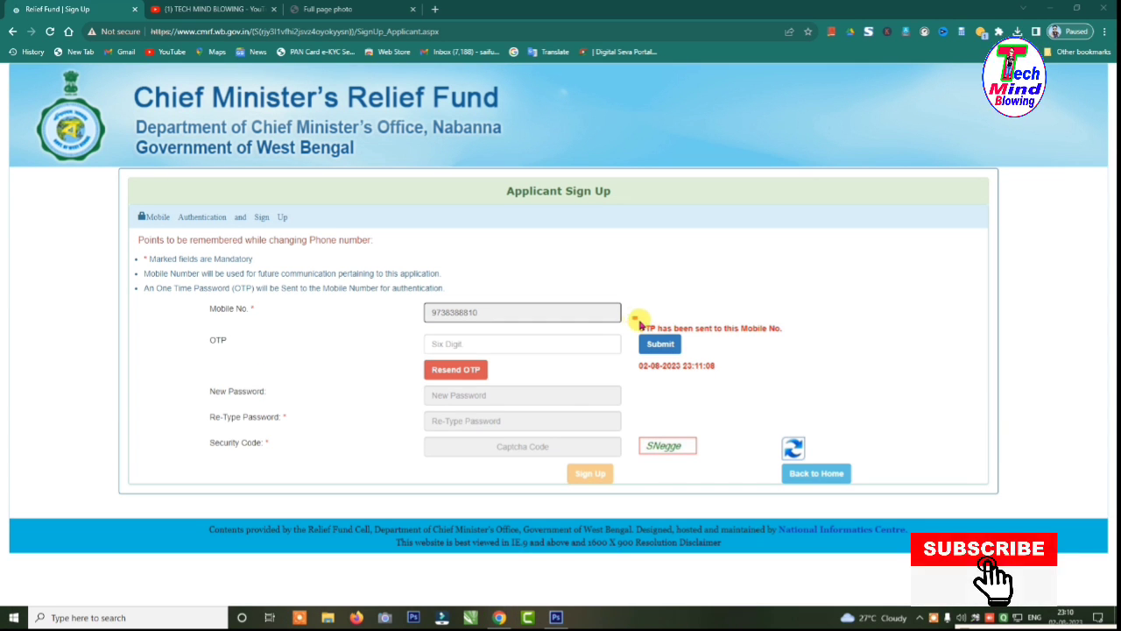
- Enter the six-digit OTP received on the mobile and submit it to authenticate the number
drag(640, 322, 794, 338)
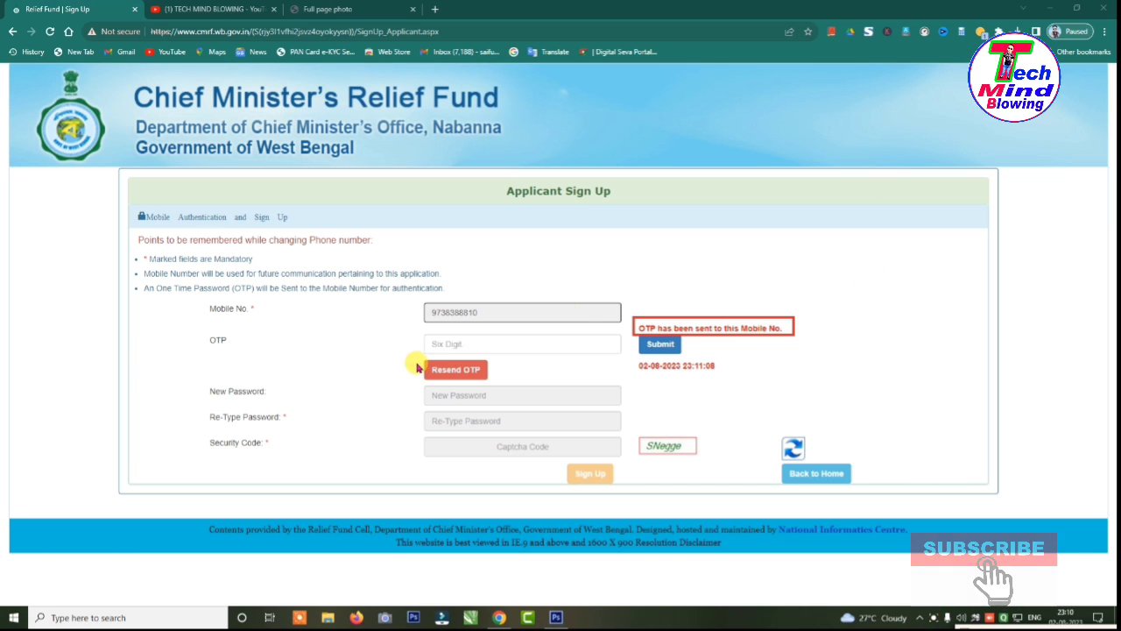
drag(417, 363, 489, 378)
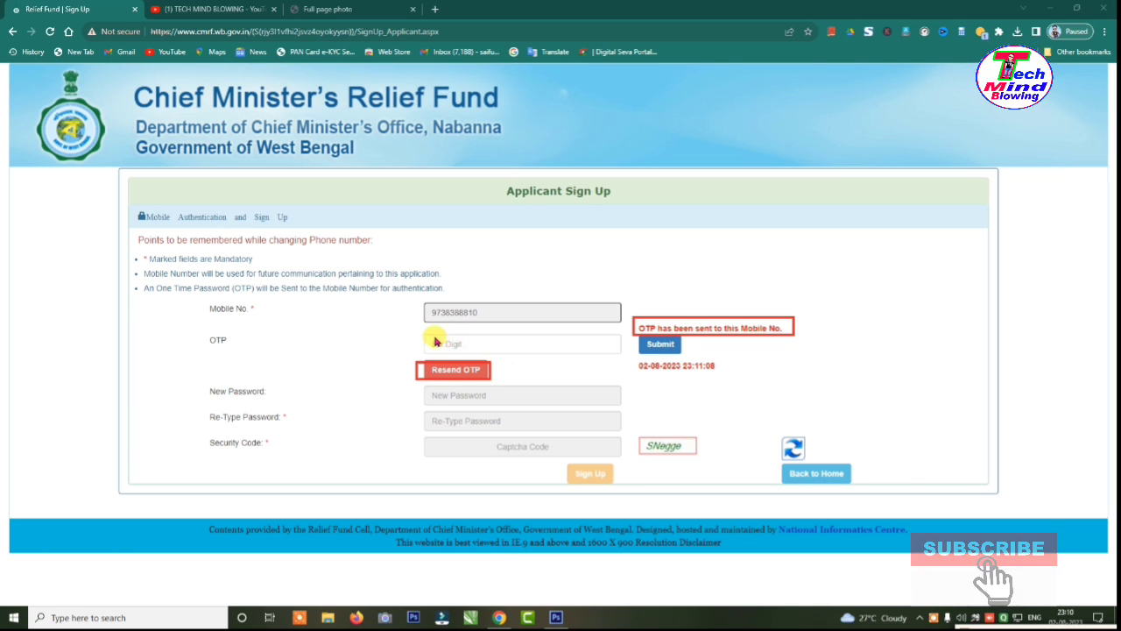
drag(425, 335, 472, 350)
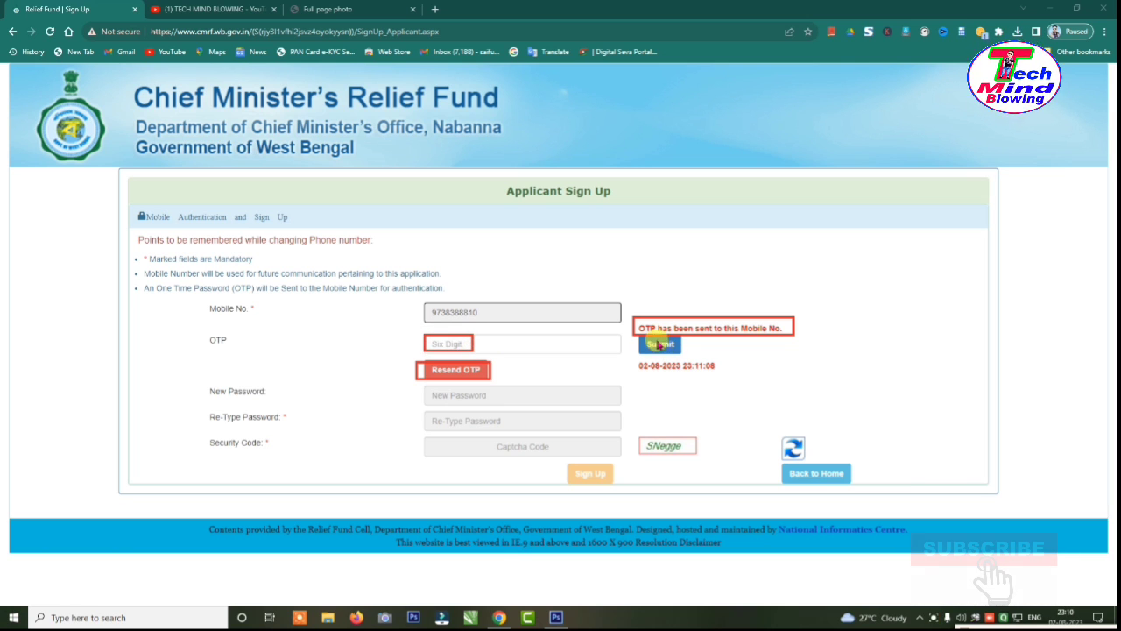
drag(633, 333, 689, 356)
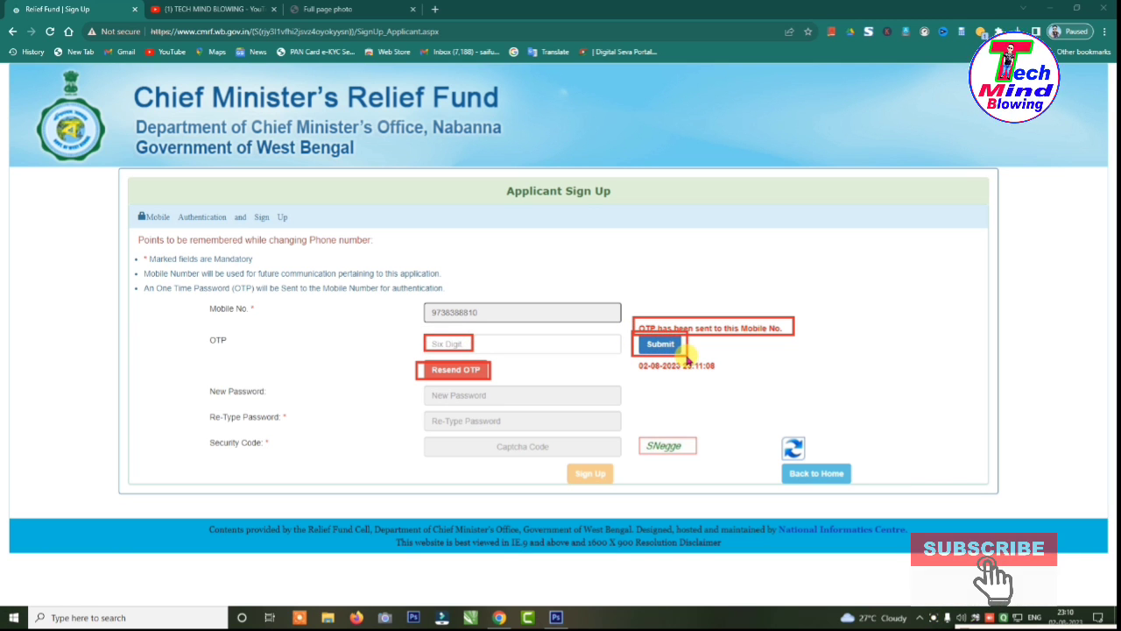
click(662, 344)
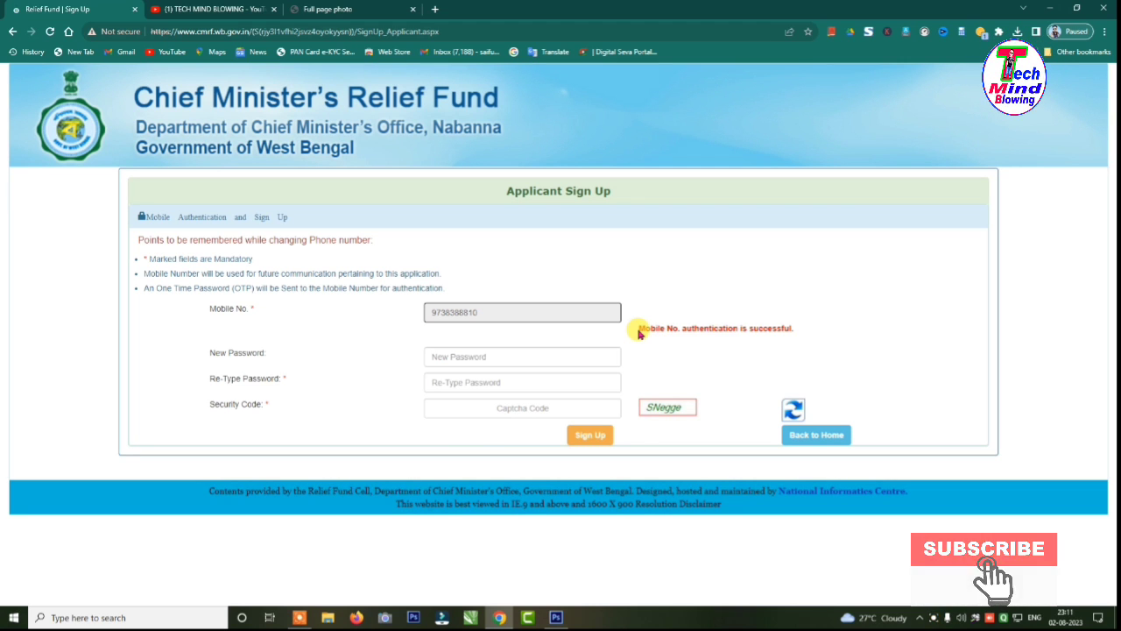
- Enter and retype the new account password, fill in the captcha security code and complete the sign-up
drag(639, 334, 803, 338)
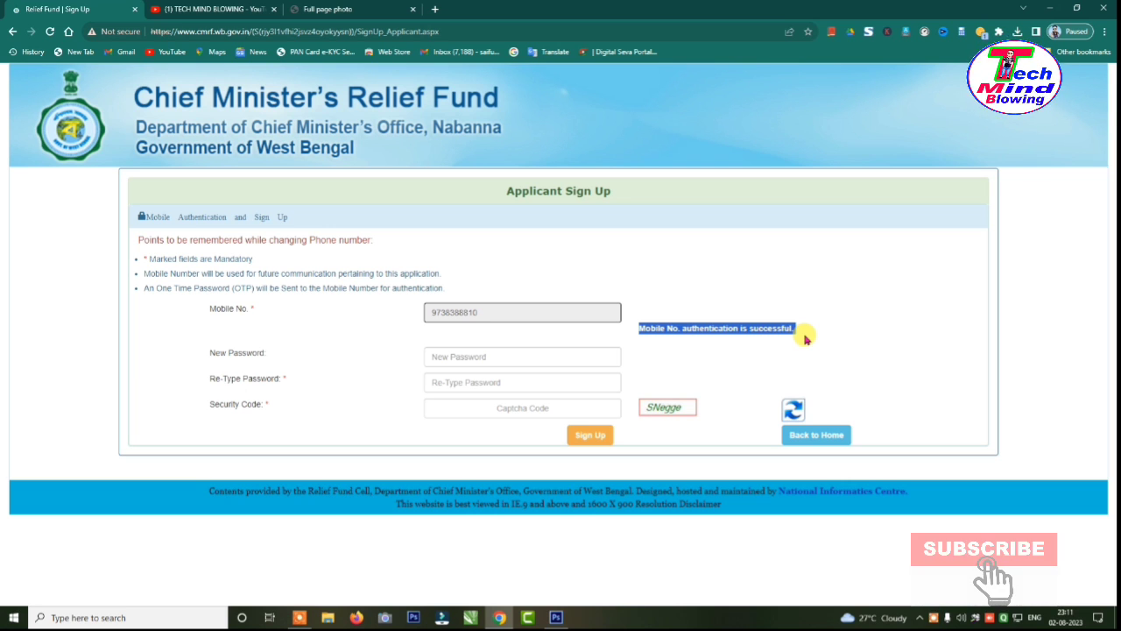
click(785, 346)
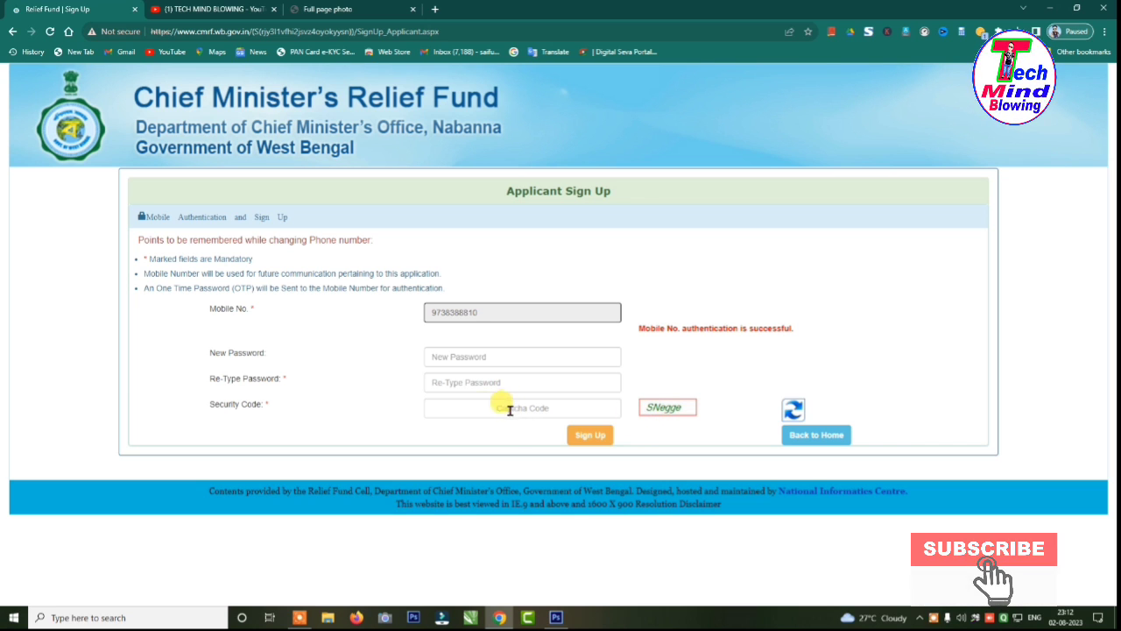
click(598, 445)
mouse_move(364, 418)
mouse_down()
mouse_move(567, 447)
mouse_move(750, 444)
mouse_up()
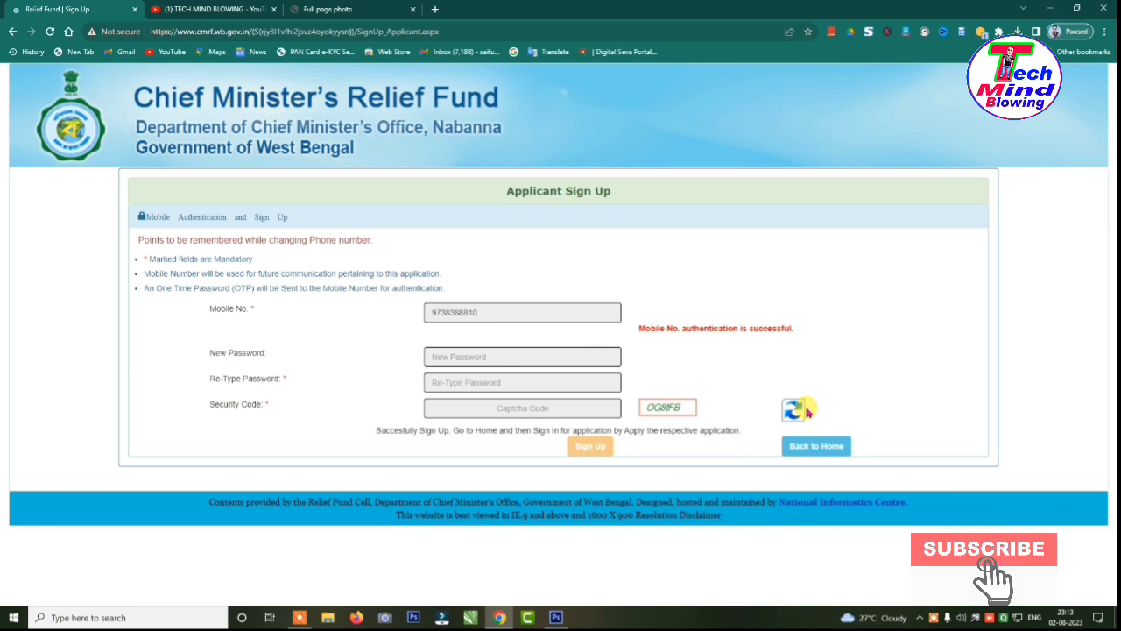
- Return to the home page and open the education assistance application, logging in with the registered mobile number and password
click(799, 454)
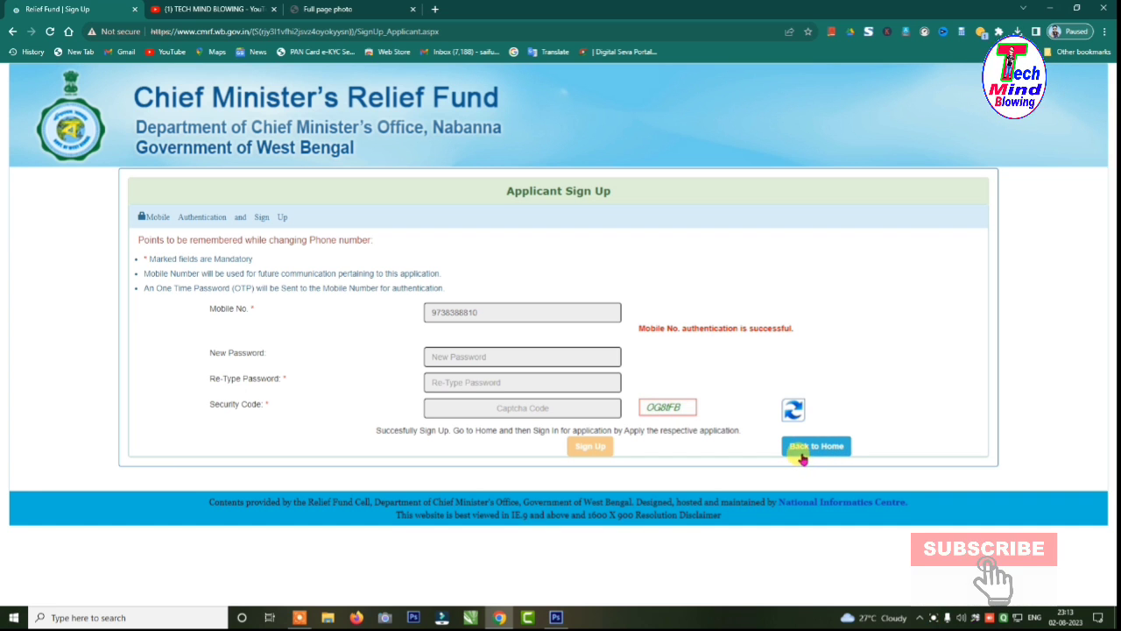
click(812, 454)
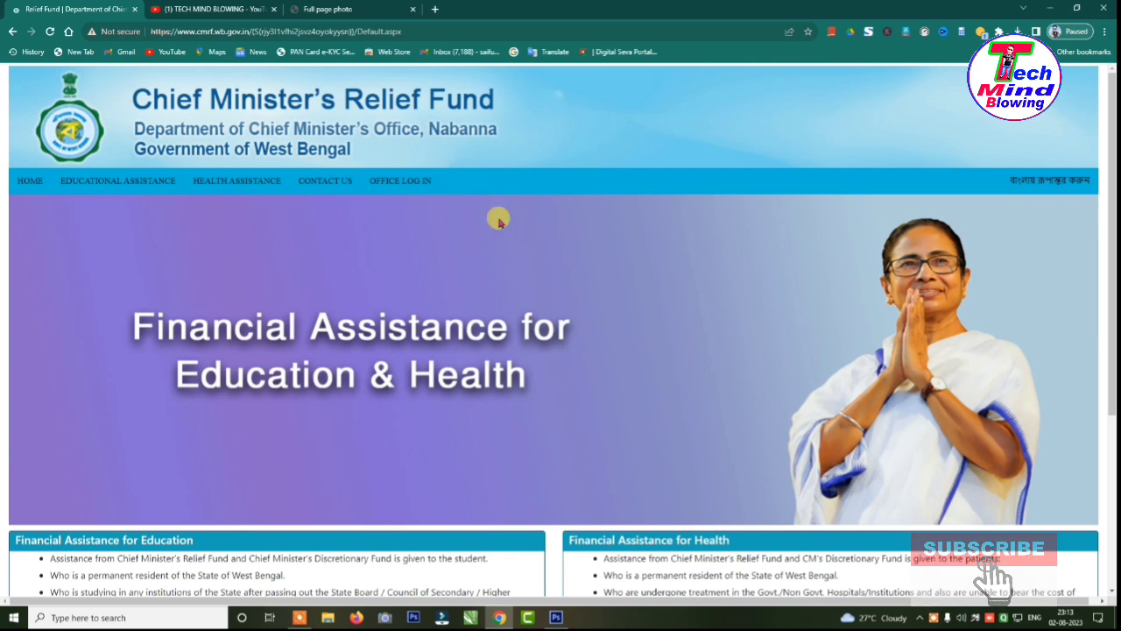
scroll(412, 301, down, 3)
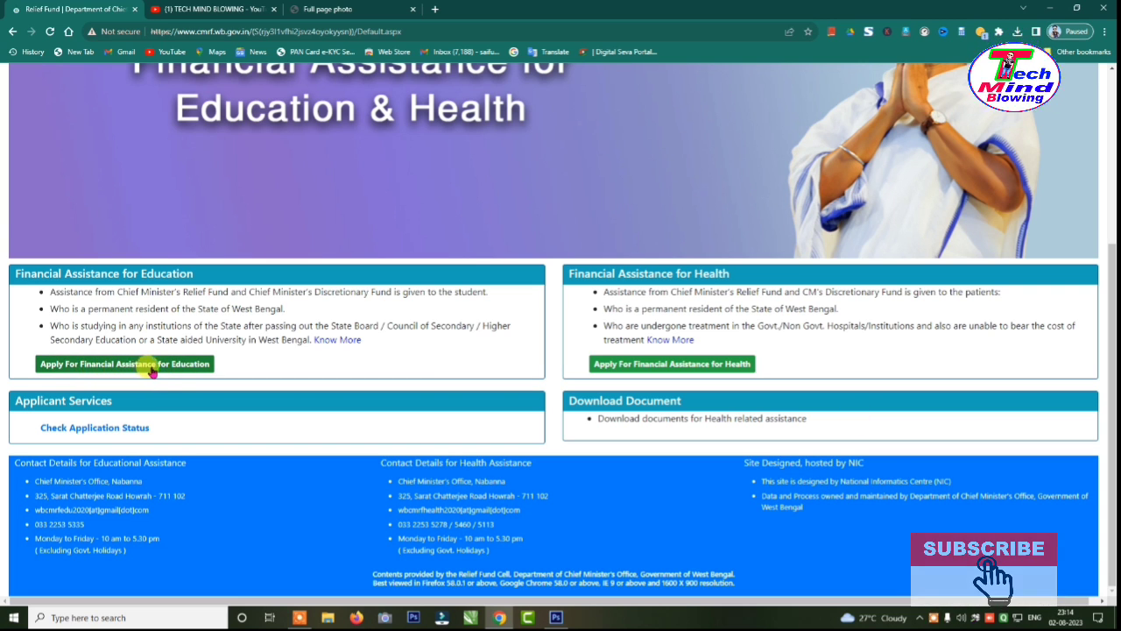
click(183, 367)
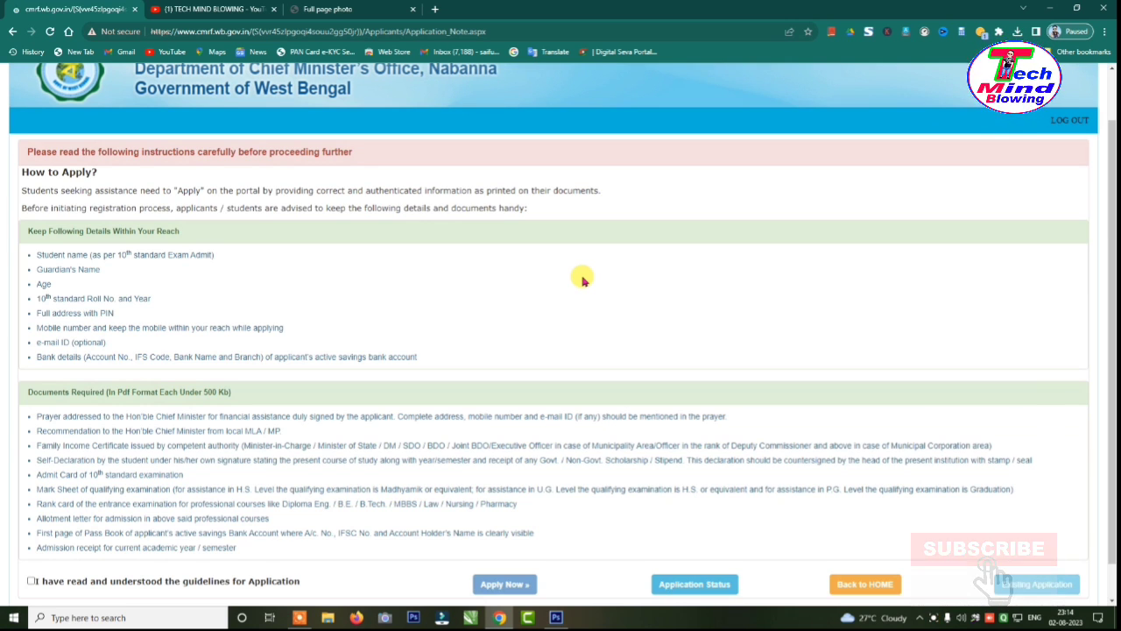
- Read through the application instructions, including the details to keep at hand and the required PDF documents
scroll(583, 281, up, 1)
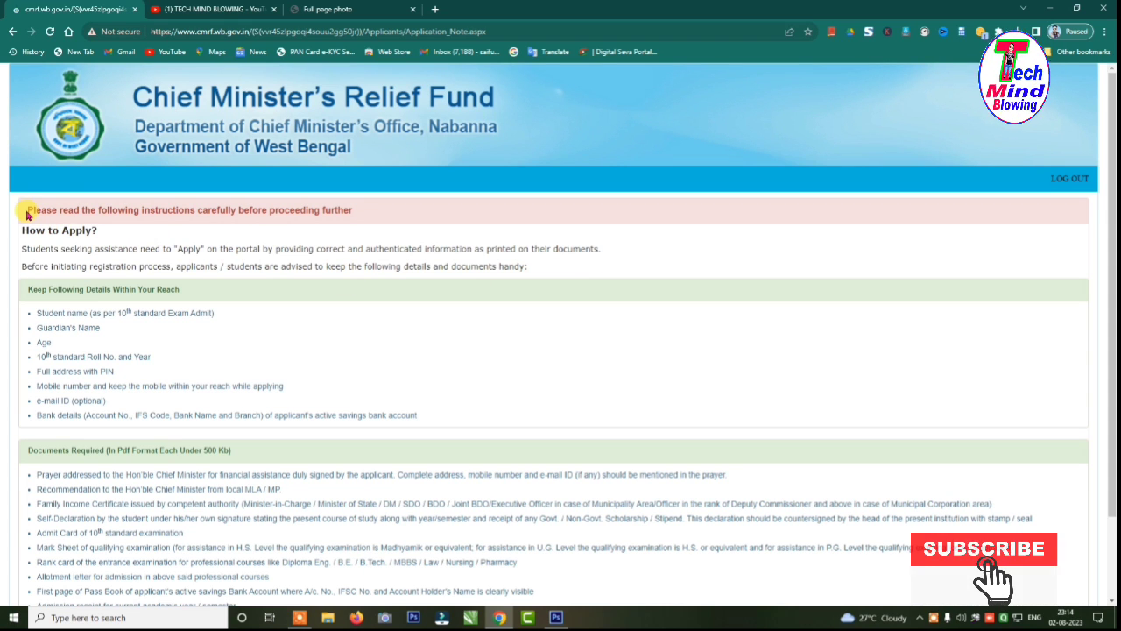
drag(27, 213, 372, 223)
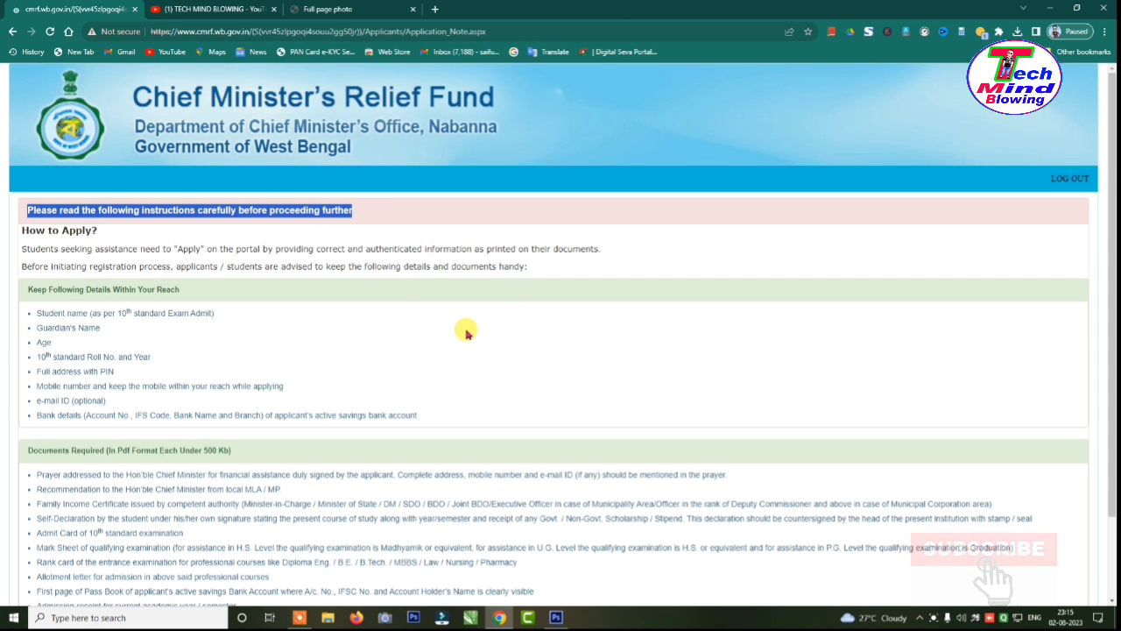
scroll(464, 333, down, 3)
scroll(464, 342, up, 3)
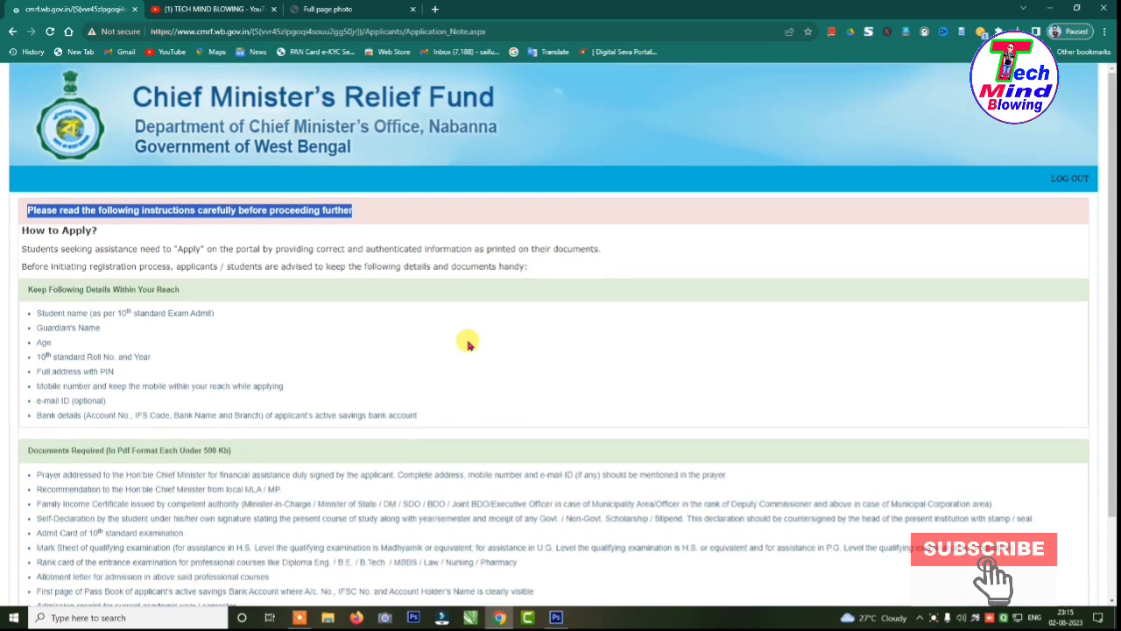
- Accept that the application guidelines have been read and understood, and start the new application
click(468, 344)
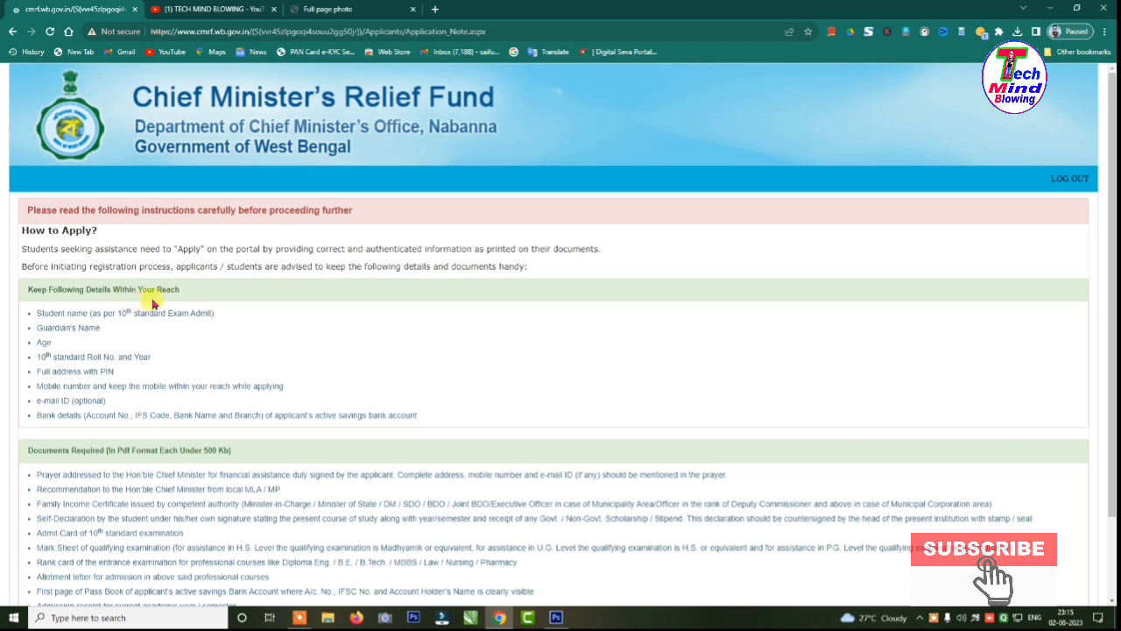
scroll(188, 346, down, 1)
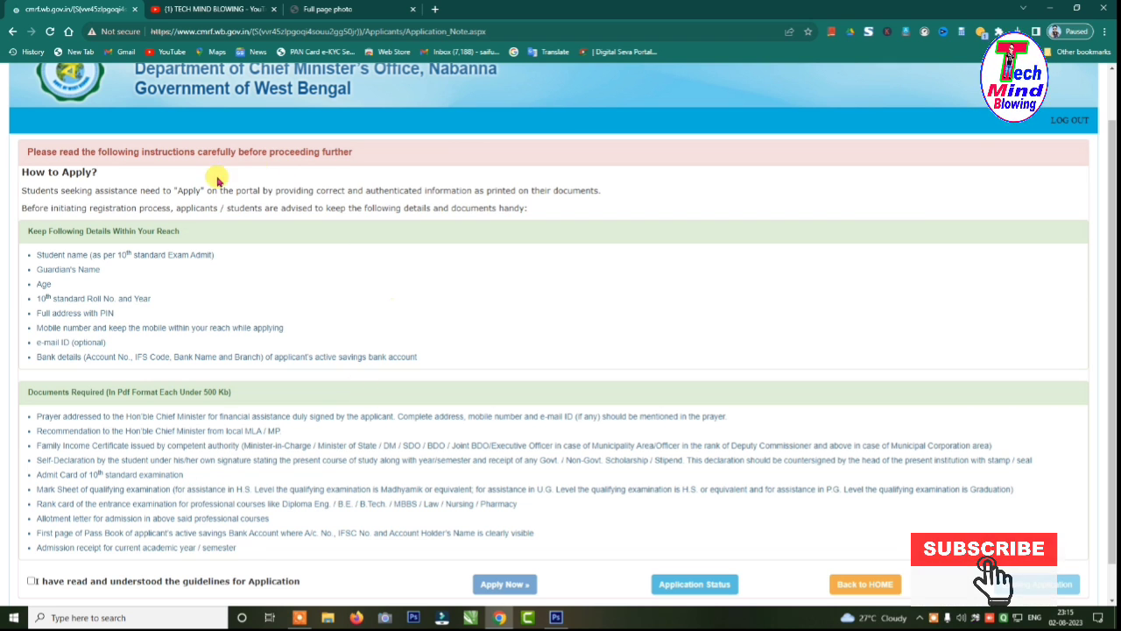
scroll(604, 324, up, 1)
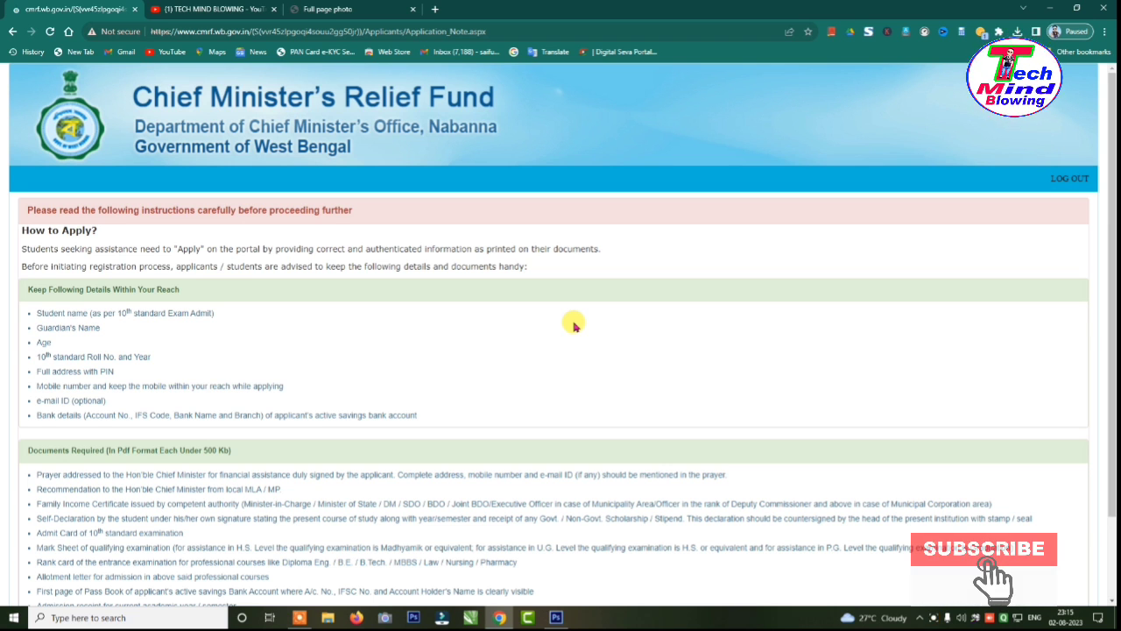
scroll(574, 325, down, 2)
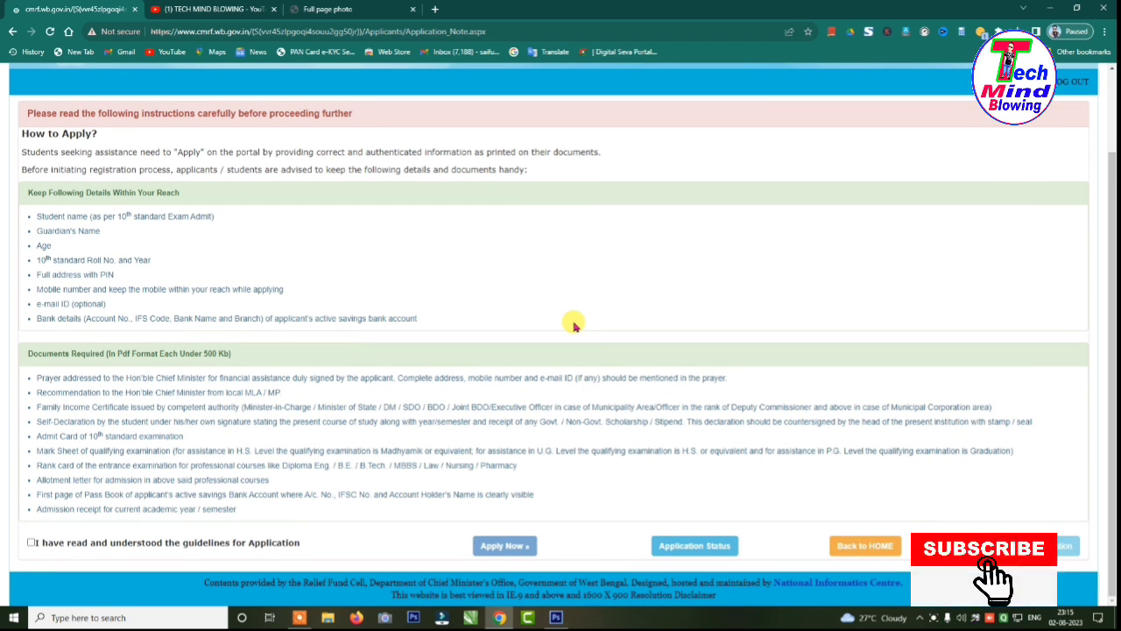
click(32, 544)
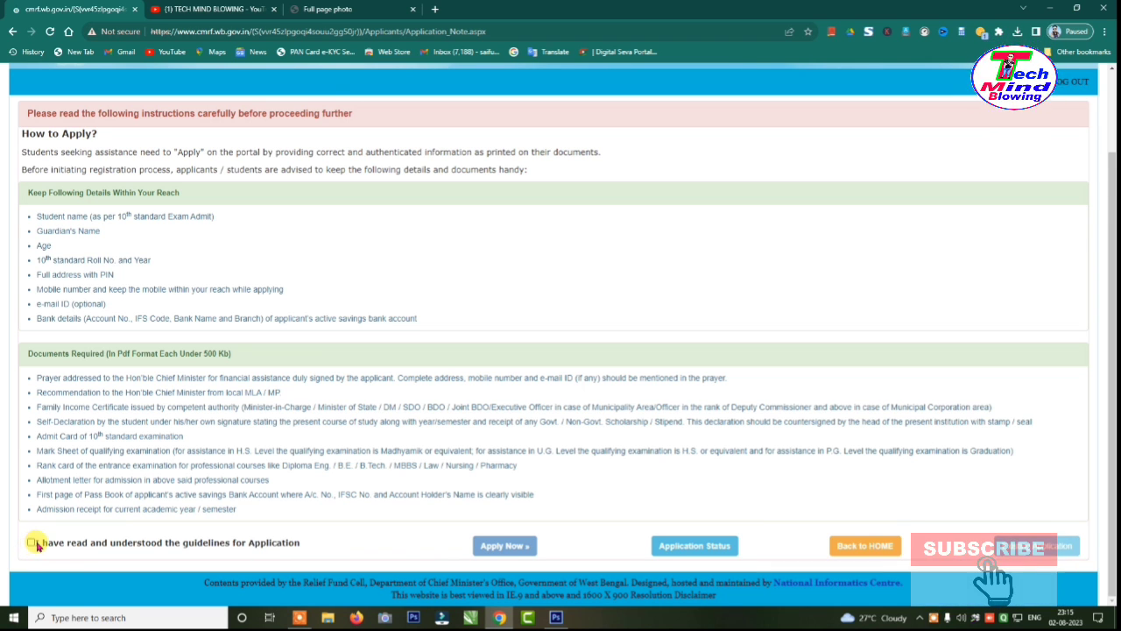
click(32, 544)
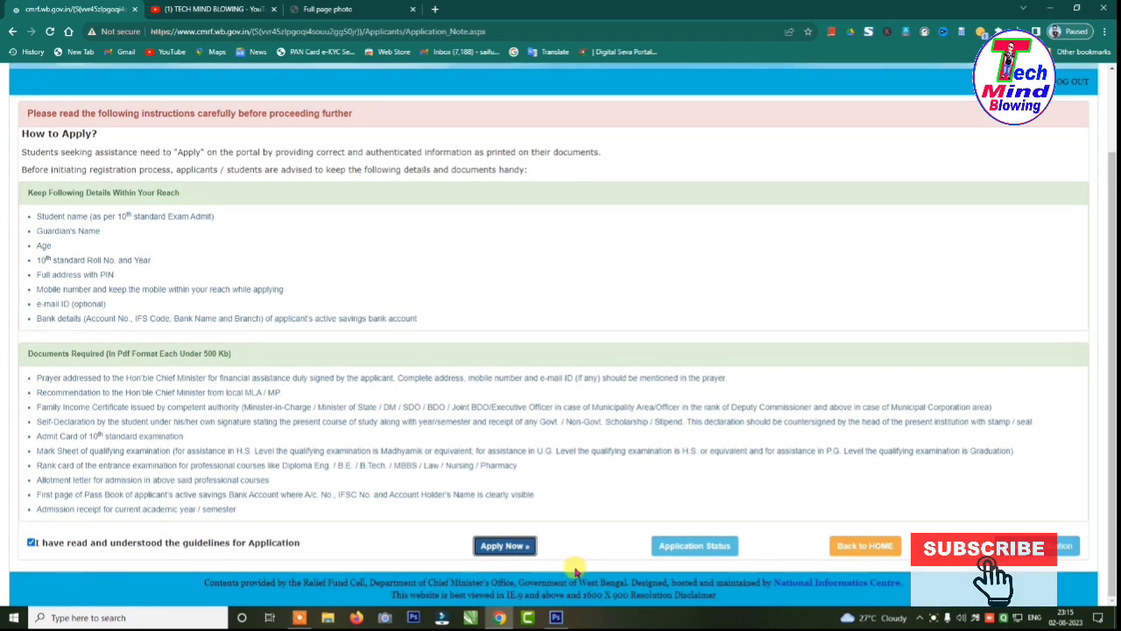
click(506, 545)
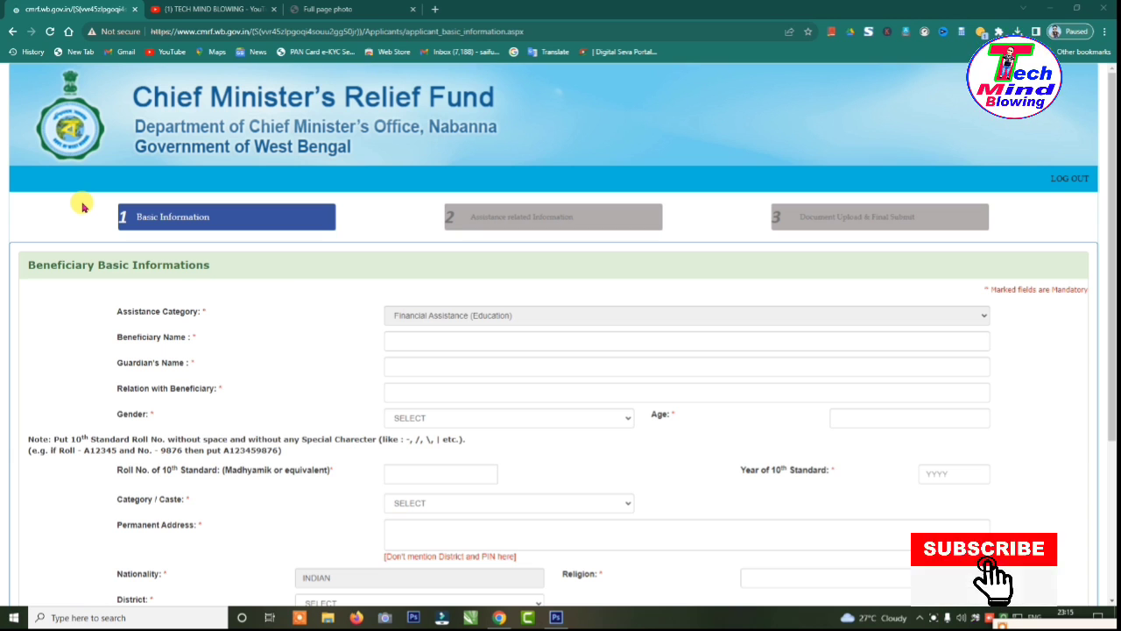
mouse_move(82, 203)
mouse_down()
mouse_move(210, 229)
mouse_move(359, 237)
mouse_up()
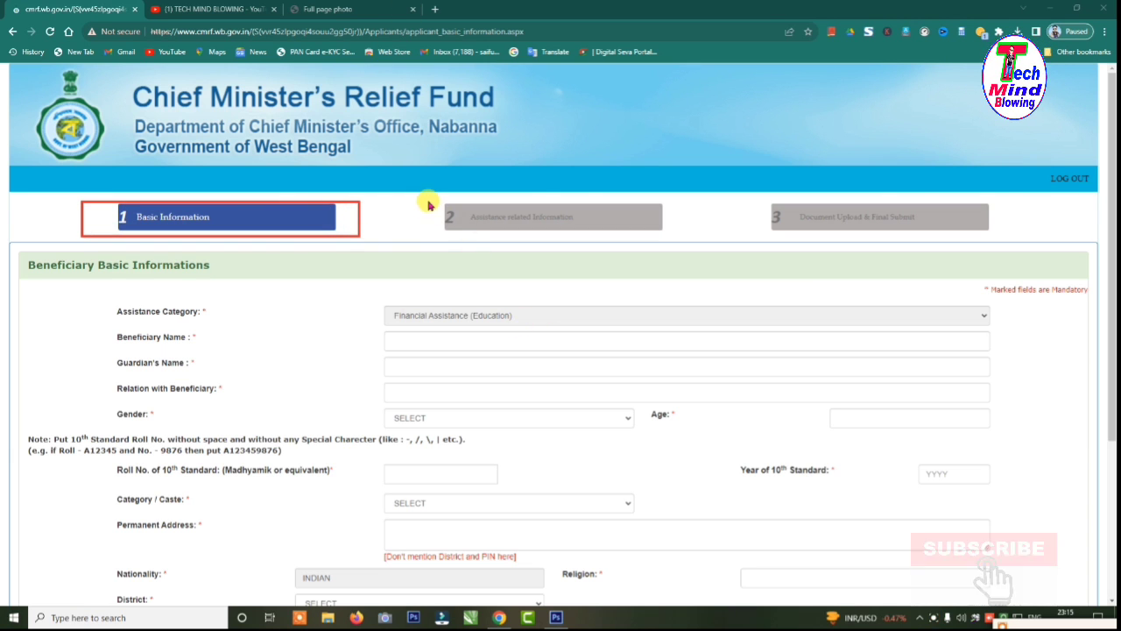
mouse_move(430, 191)
mouse_down()
mouse_move(455, 215)
mouse_move(686, 235)
mouse_up()
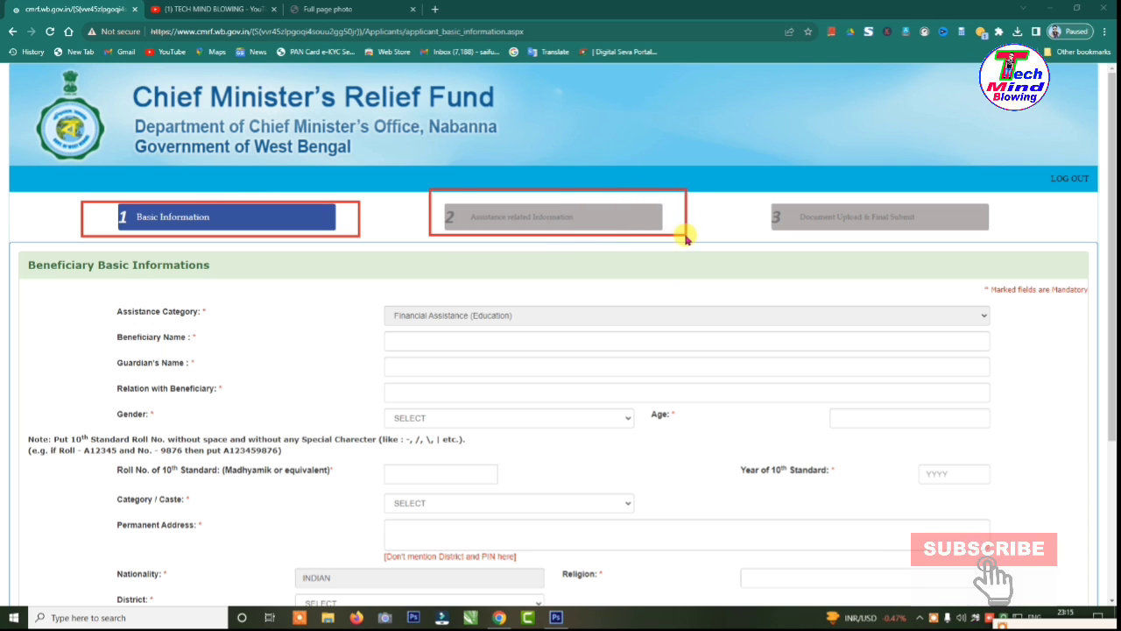
mouse_move(750, 186)
mouse_down()
mouse_move(773, 210)
mouse_move(958, 233)
mouse_up()
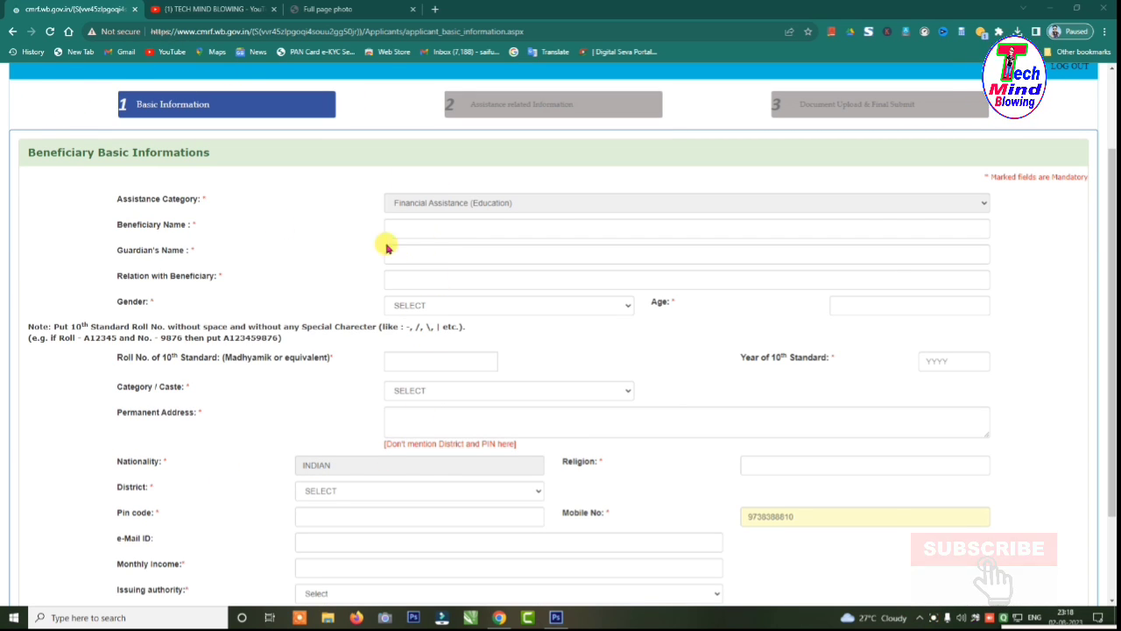
mouse_move(15, 138)
mouse_down()
mouse_move(100, 163)
mouse_move(231, 165)
mouse_up()
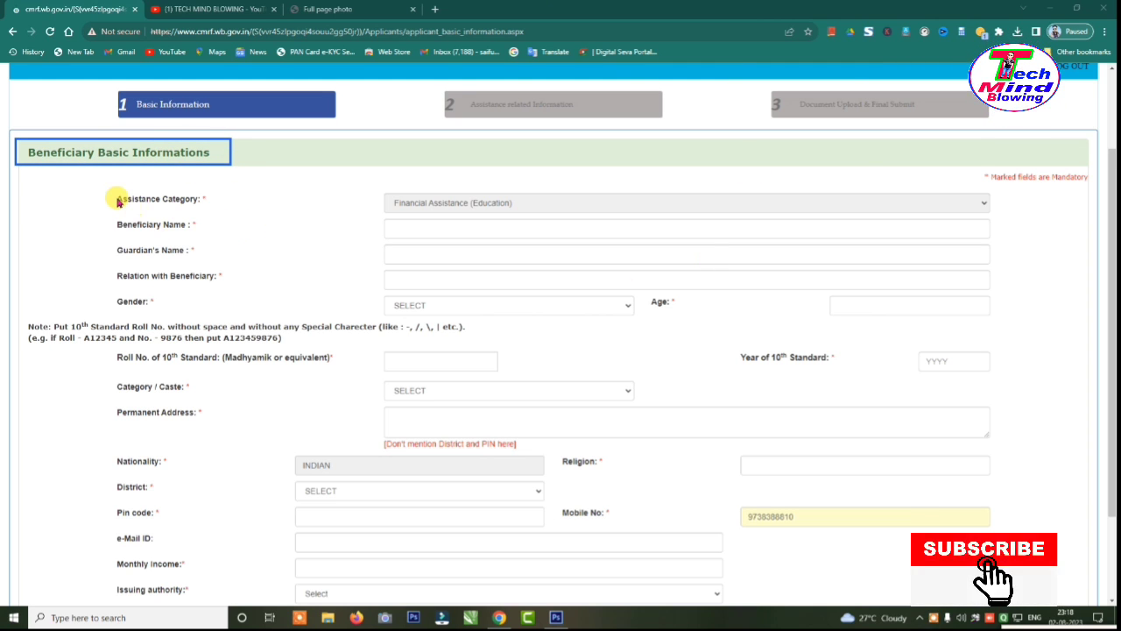
drag(100, 191, 224, 208)
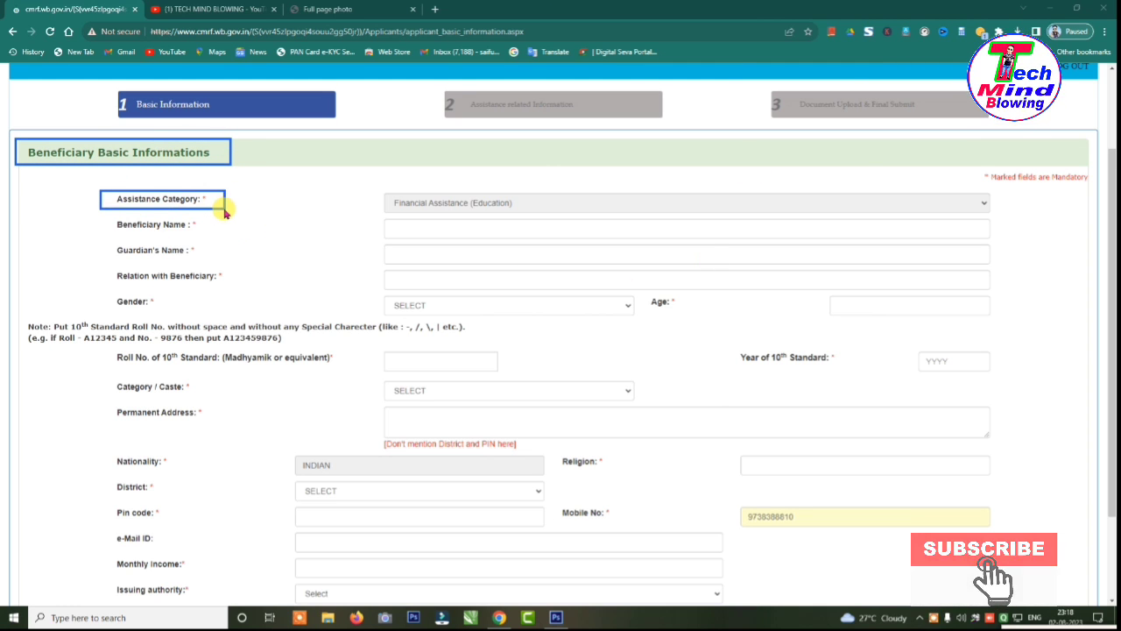
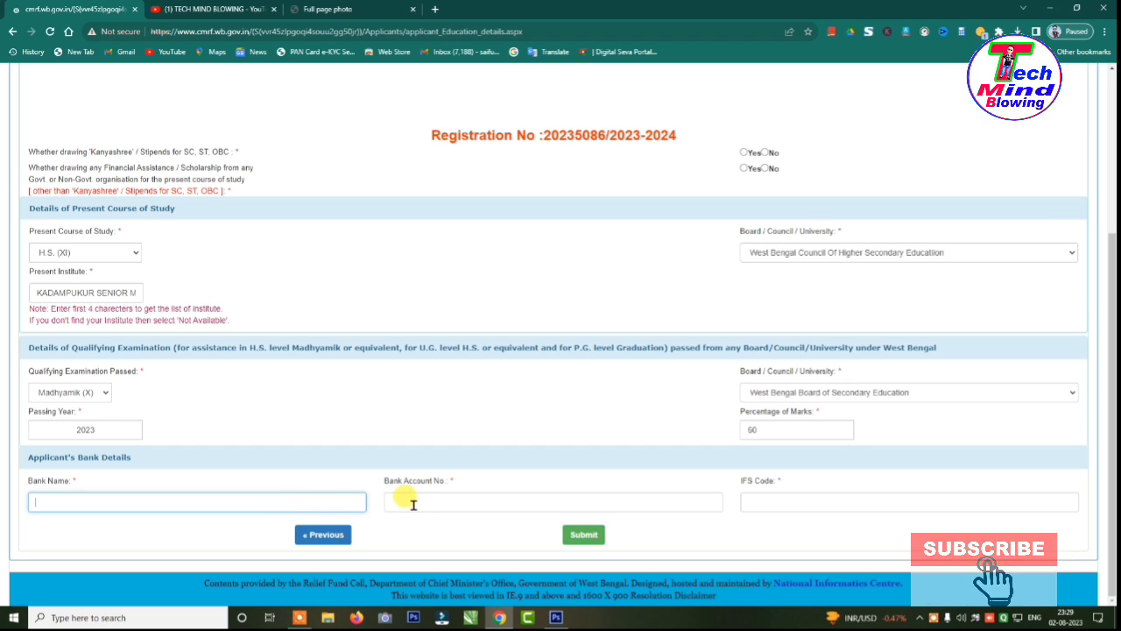
- Enter the bank name PUNJAB NATION BANK, the applicant's account number and IFS code PUNB0280963, and submit the assistance details
click(454, 501)
triple_click(570, 405)
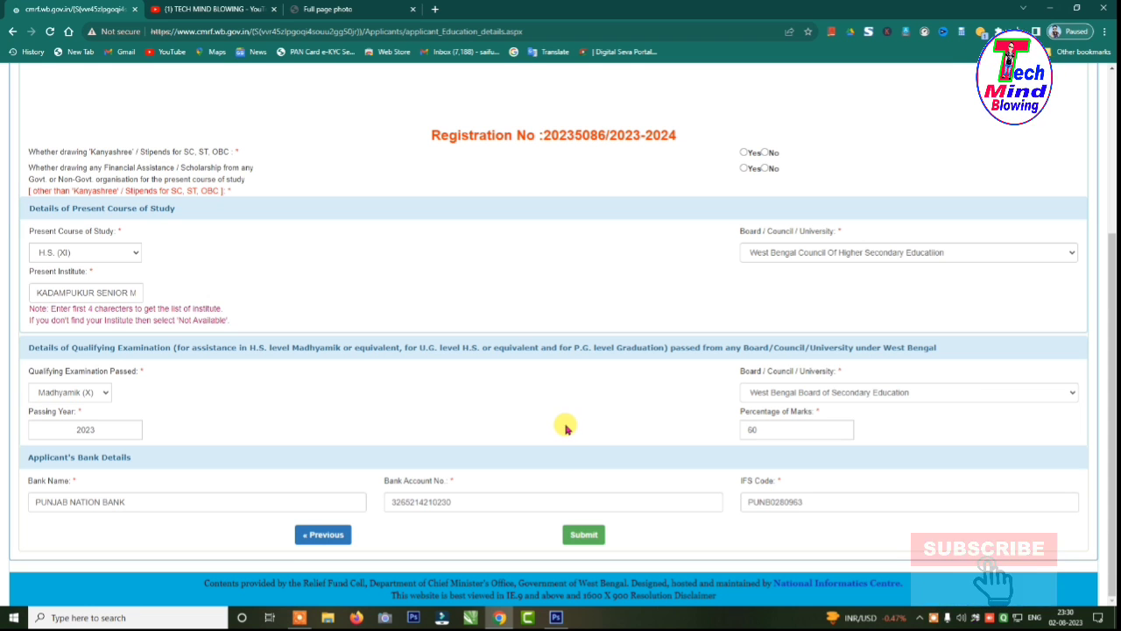
click(583, 536)
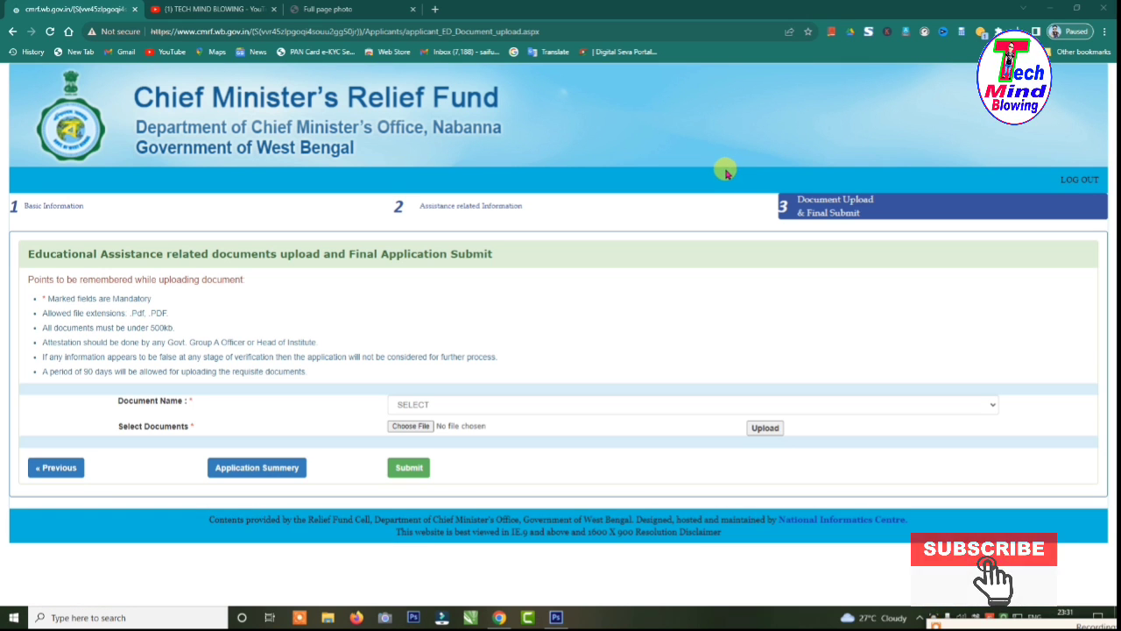
- Read the points to remember for uploading documents and look over the available document names
mouse_move(726, 173)
mouse_down()
mouse_move(806, 210)
mouse_move(938, 243)
mouse_up()
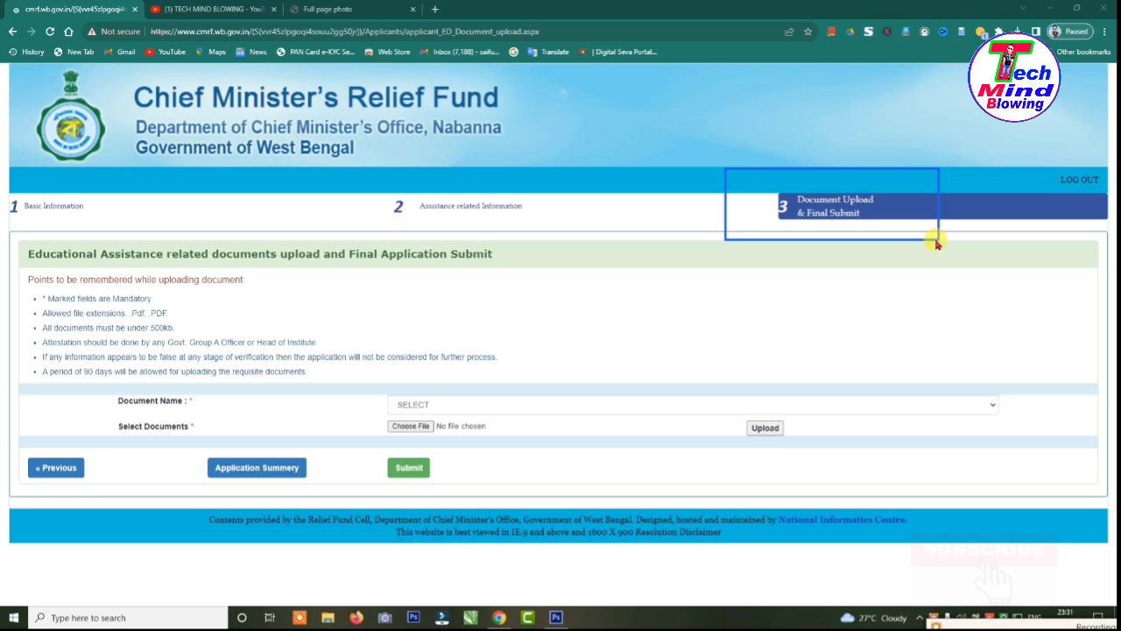
mouse_move(15, 242)
mouse_down()
mouse_move(80, 266)
mouse_move(538, 269)
mouse_up()
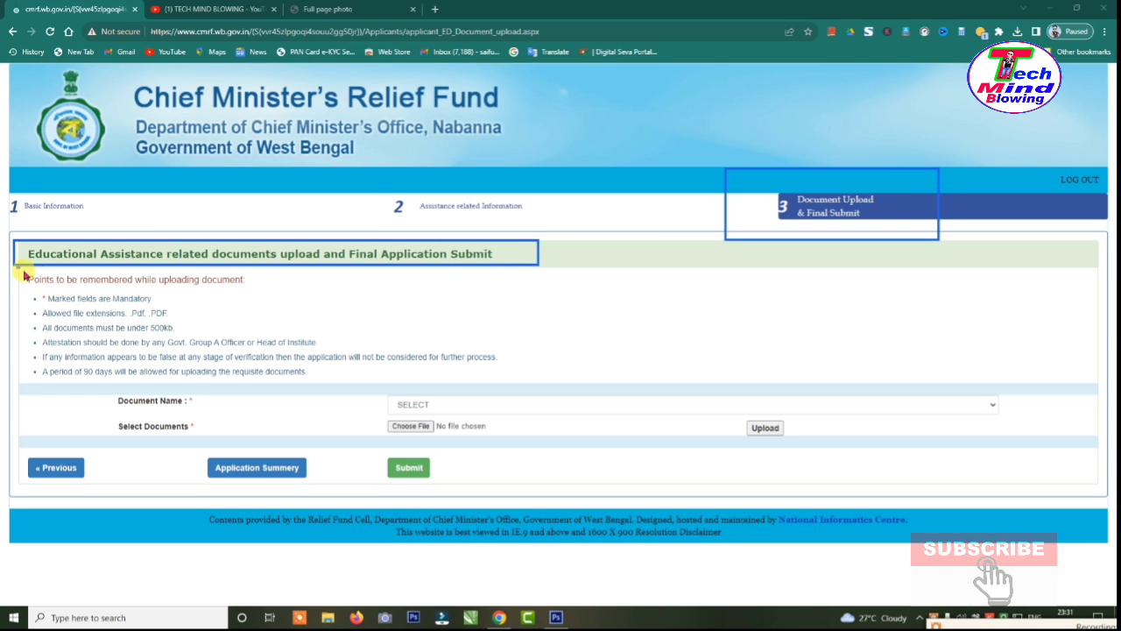
drag(18, 268, 269, 291)
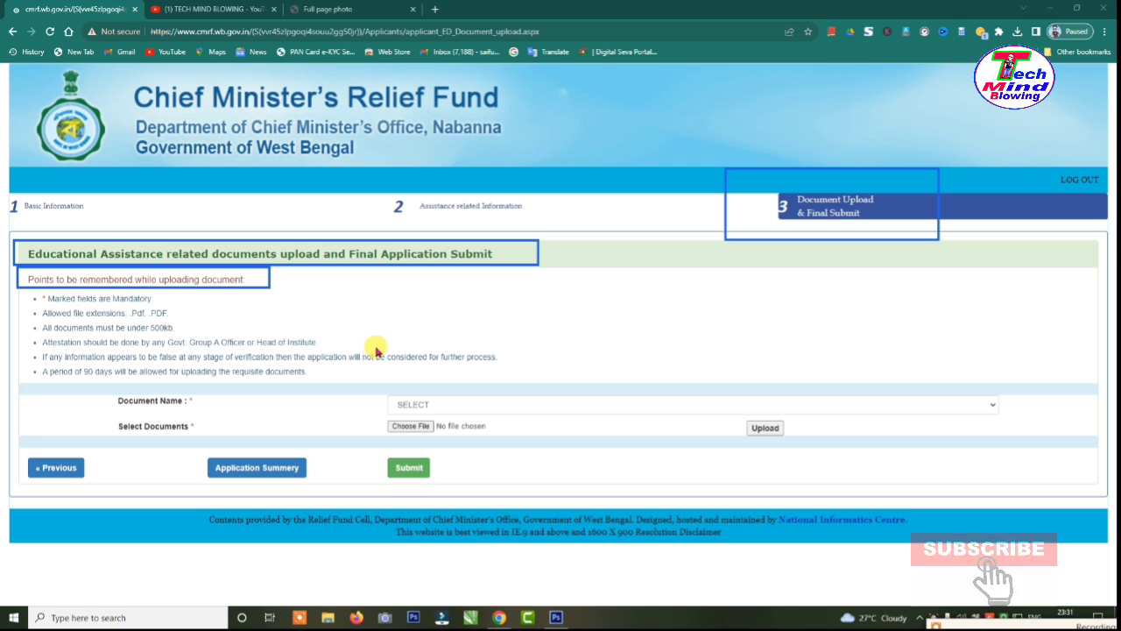
drag(185, 336, 243, 347)
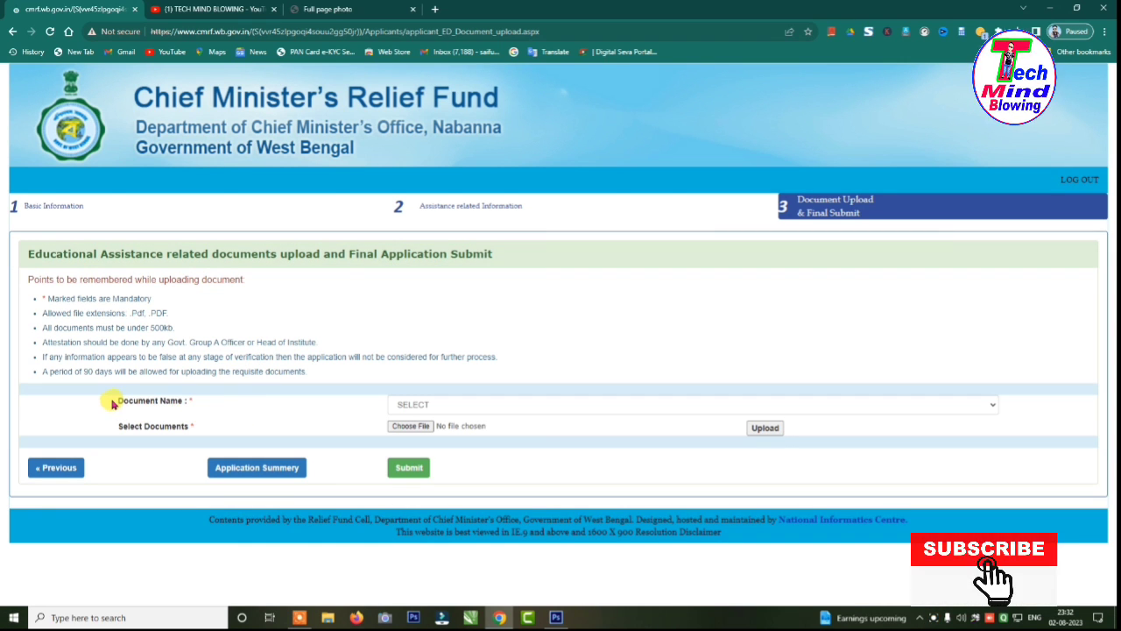
drag(112, 402, 209, 409)
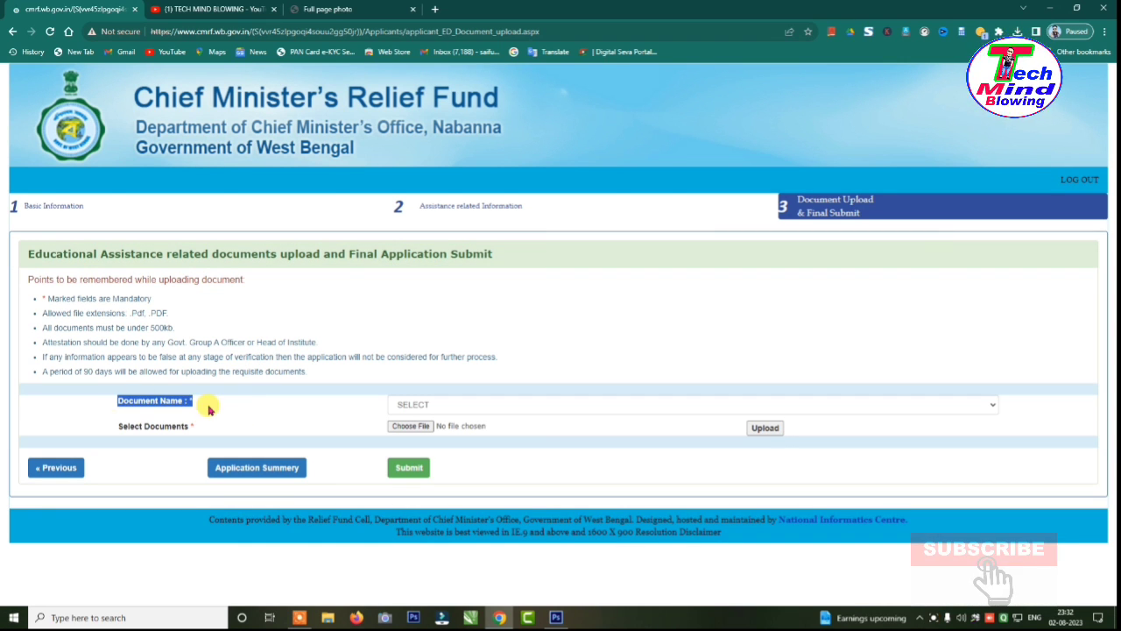
click(479, 407)
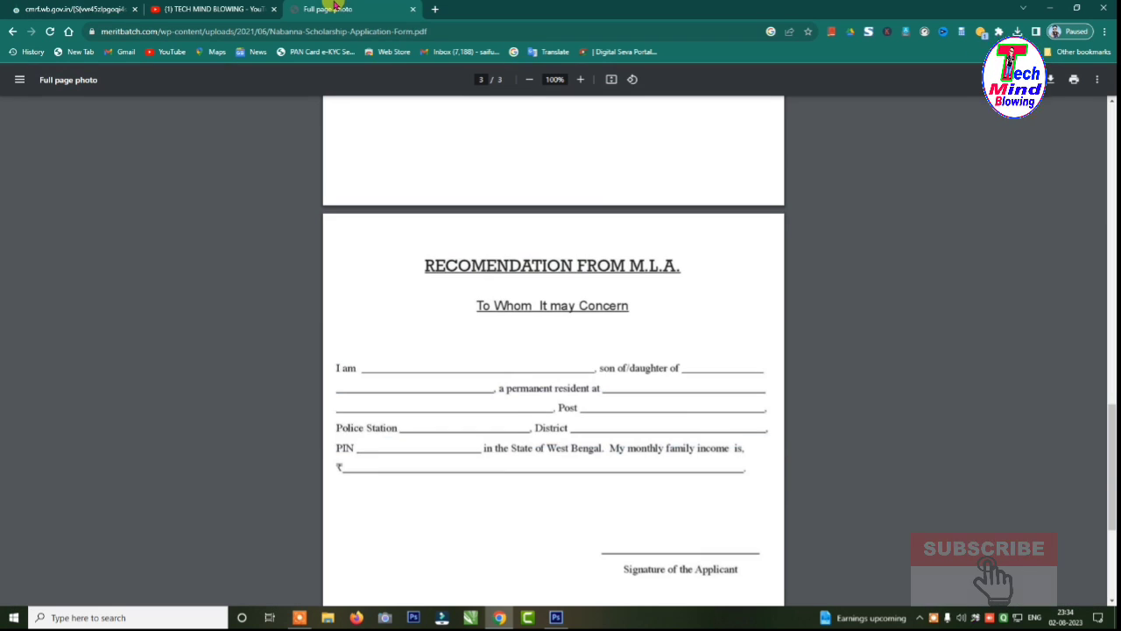
- Look through the scholarship form PDF's application, self declaration and M.L.A. recommendation pages, and return to the relief fund portal's document upload page
scroll(640, 295, down, 3)
scroll(646, 296, up, 10)
scroll(646, 296, up, 2)
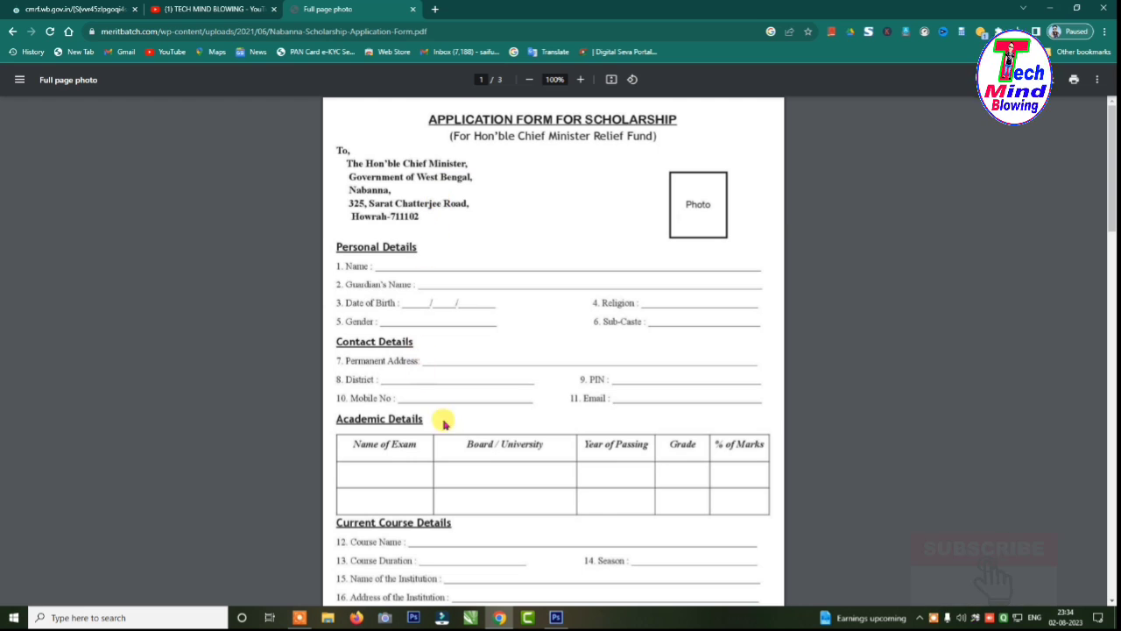
scroll(557, 228, down, 2)
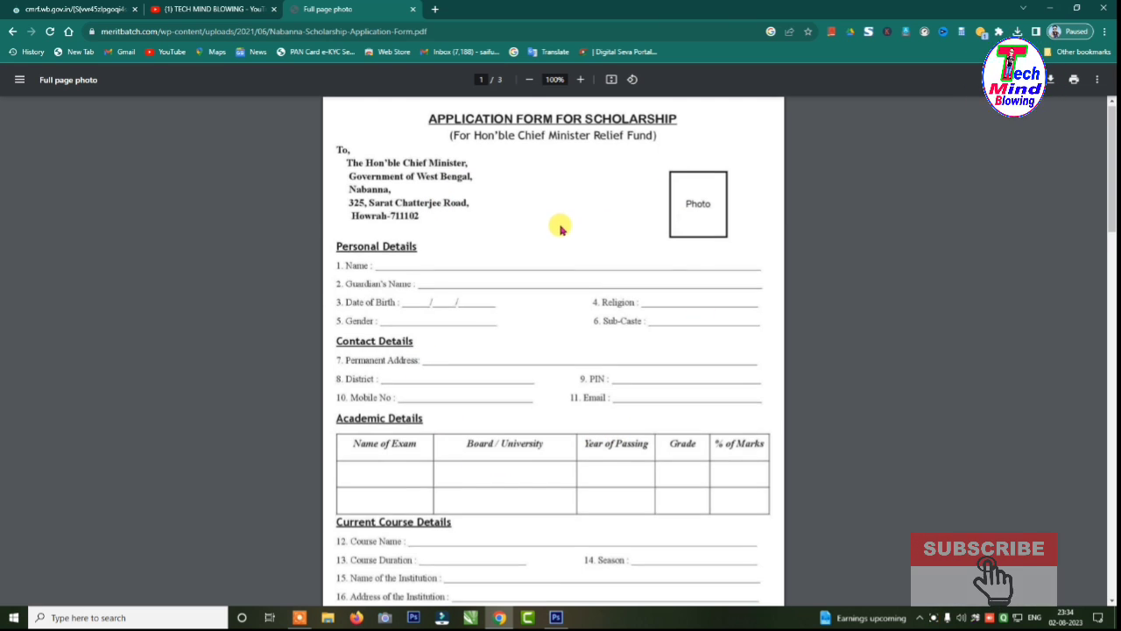
scroll(560, 260, down, 5)
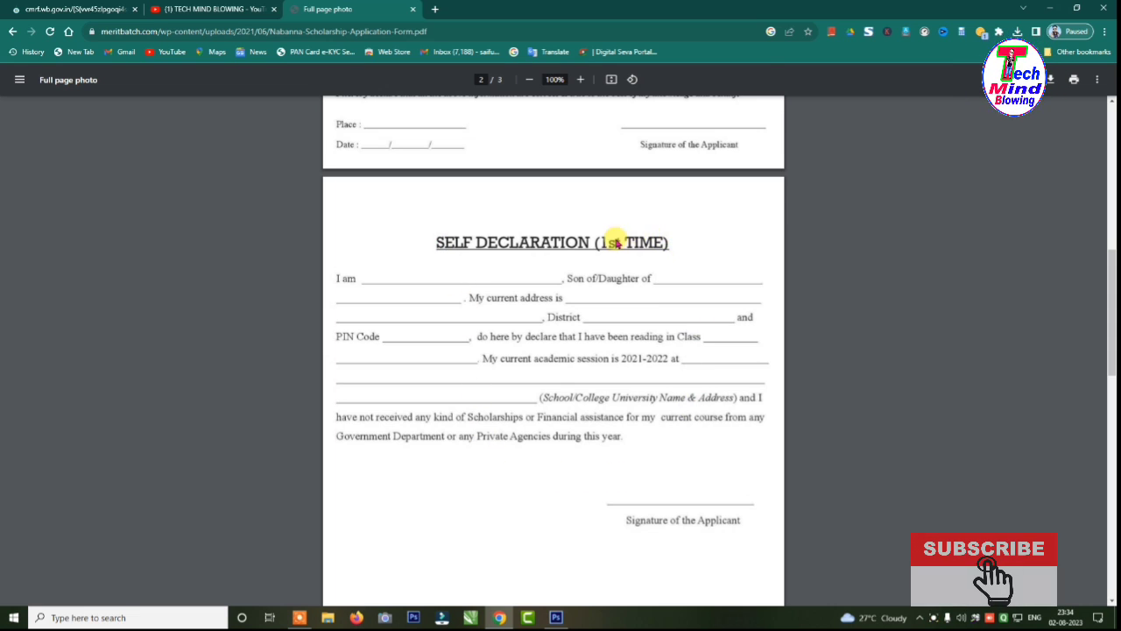
scroll(548, 399, down, 3)
scroll(556, 359, down, 4)
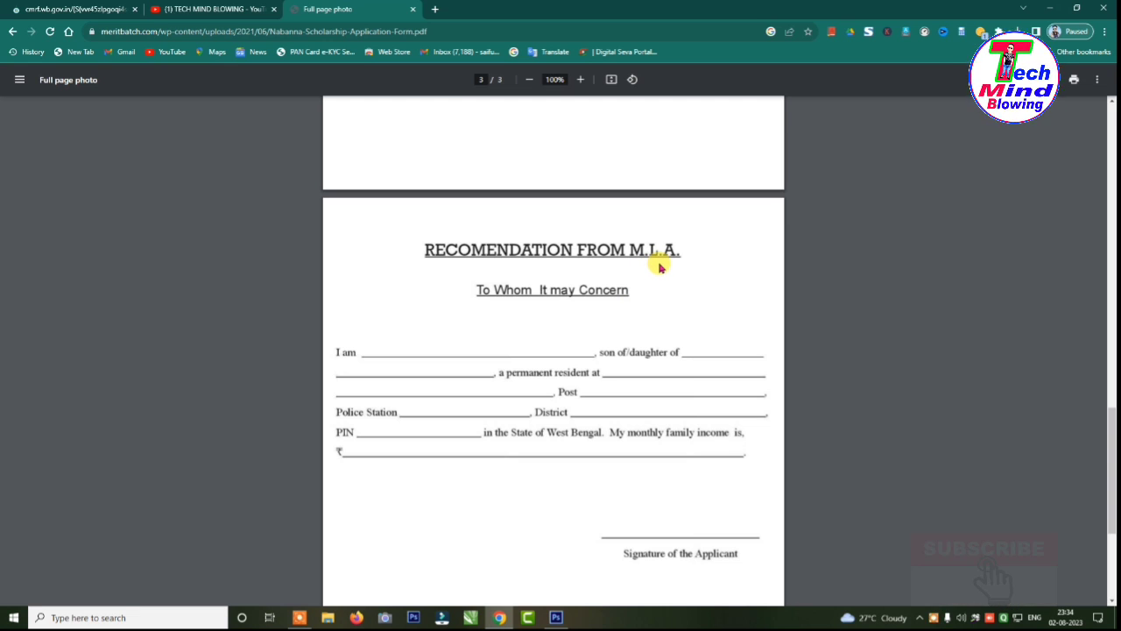
scroll(658, 403, down, 1)
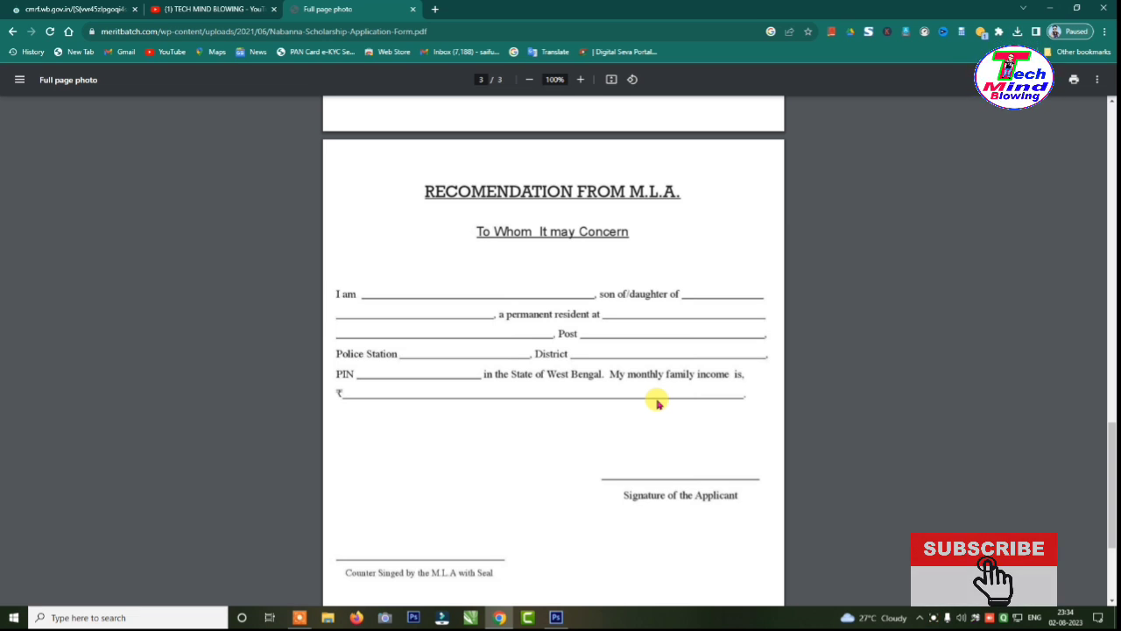
scroll(636, 438, down, 1)
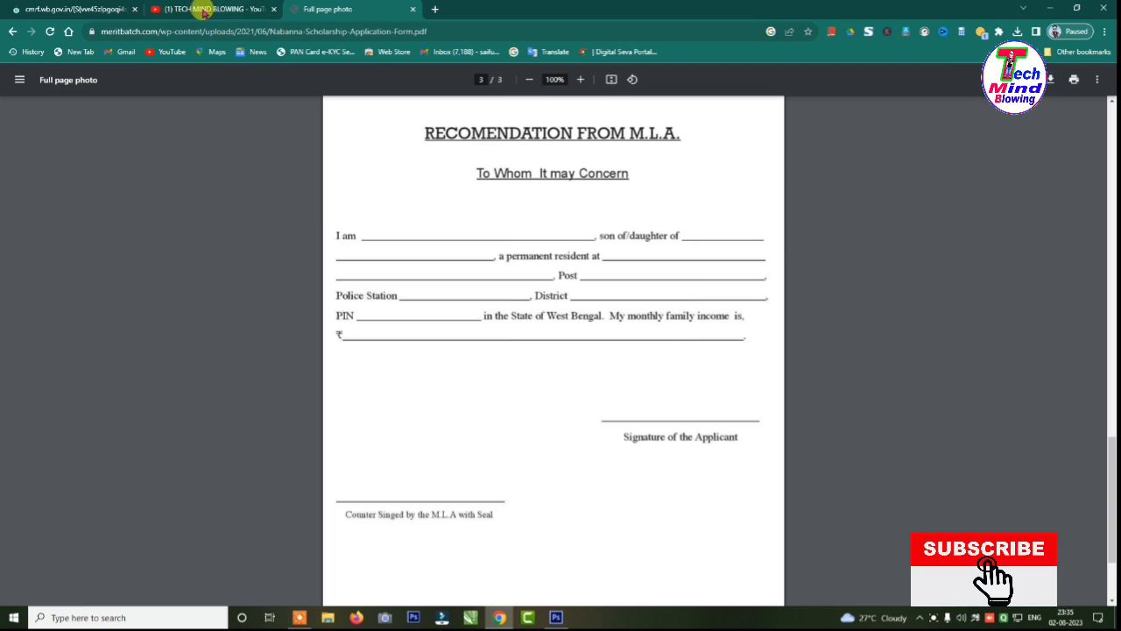
click(79, 8)
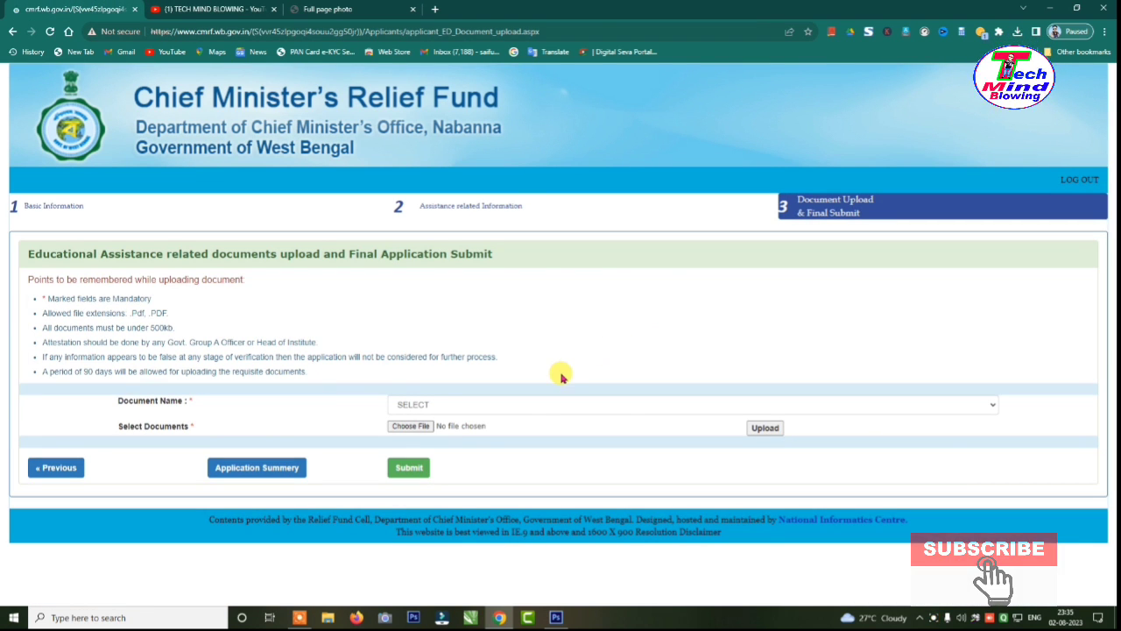
- Upload the Desktop file 88.pdf as the Applicant's Prayer document
click(545, 404)
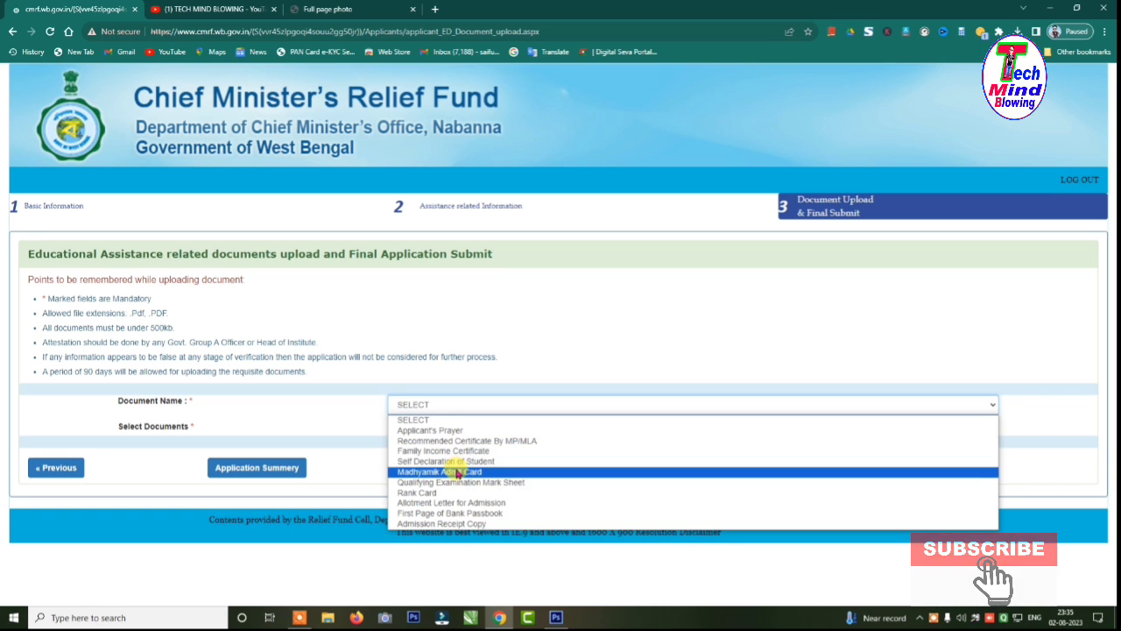
click(561, 347)
click(429, 405)
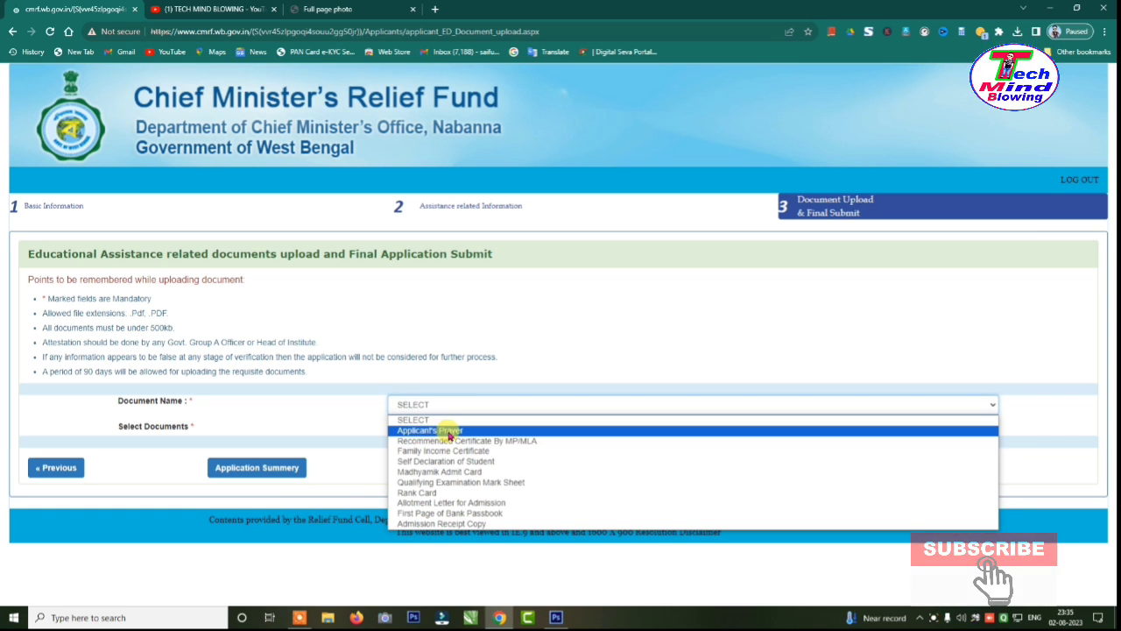
click(433, 430)
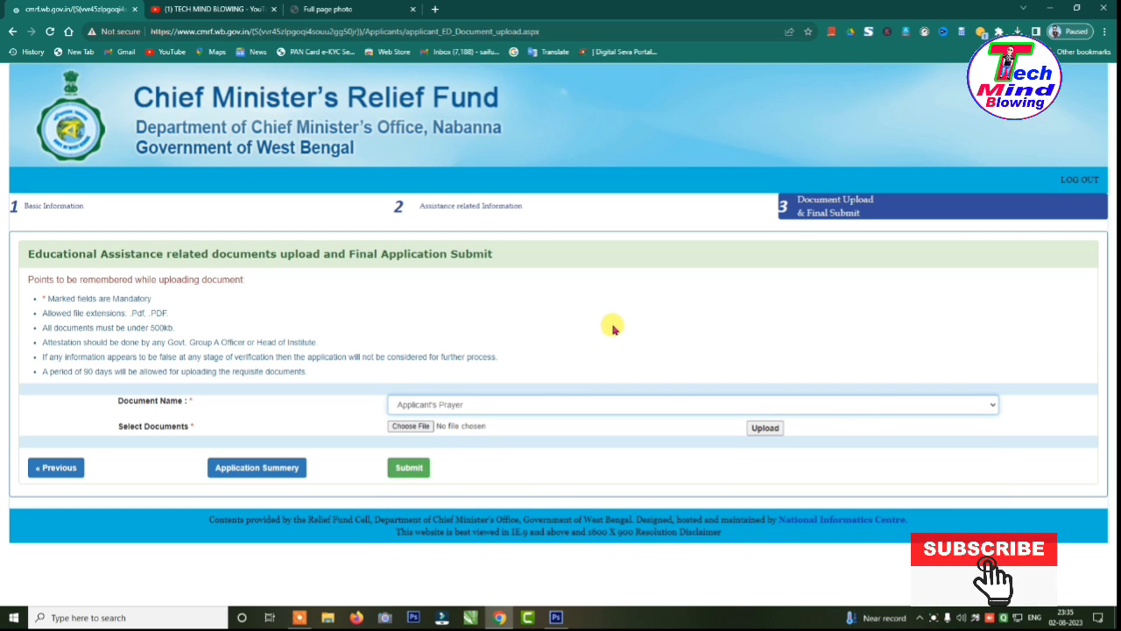
click(412, 426)
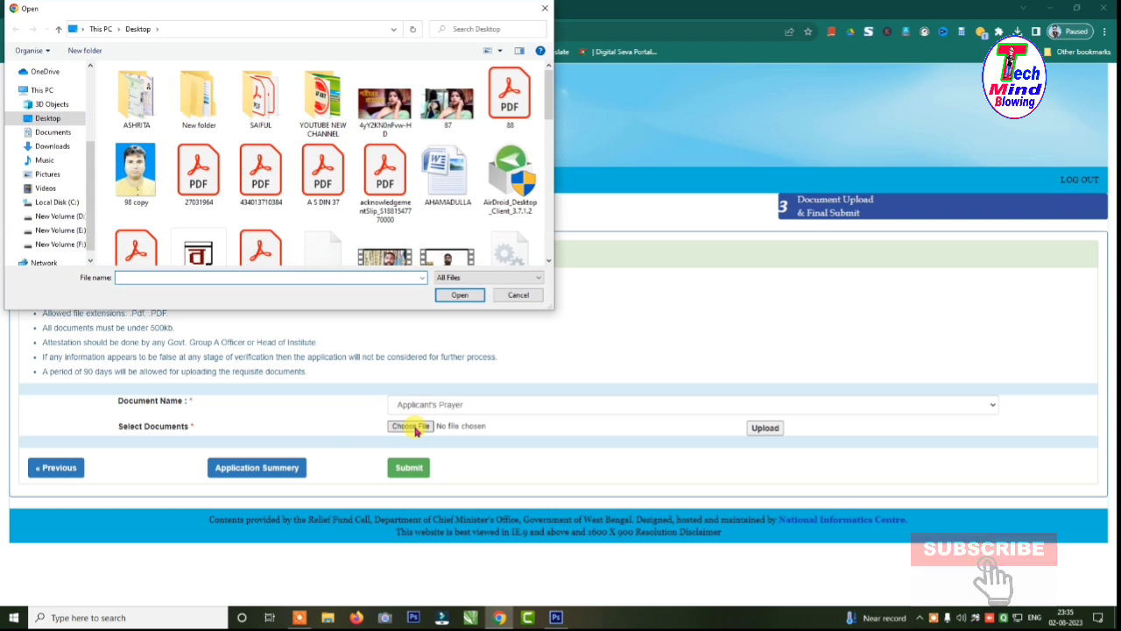
text(88)
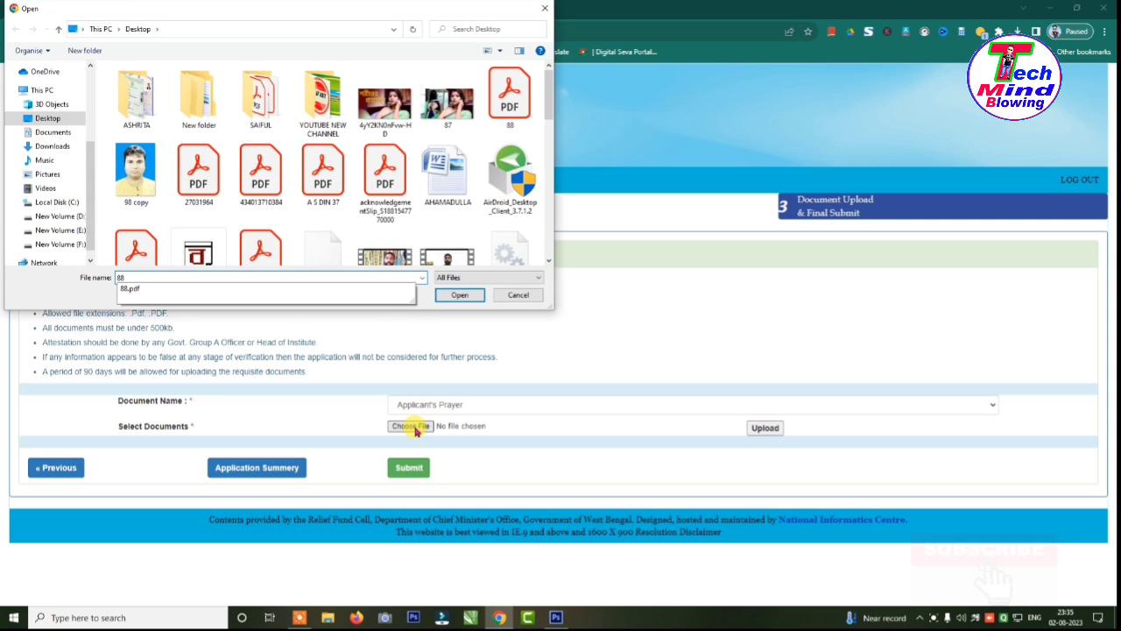
click(131, 288)
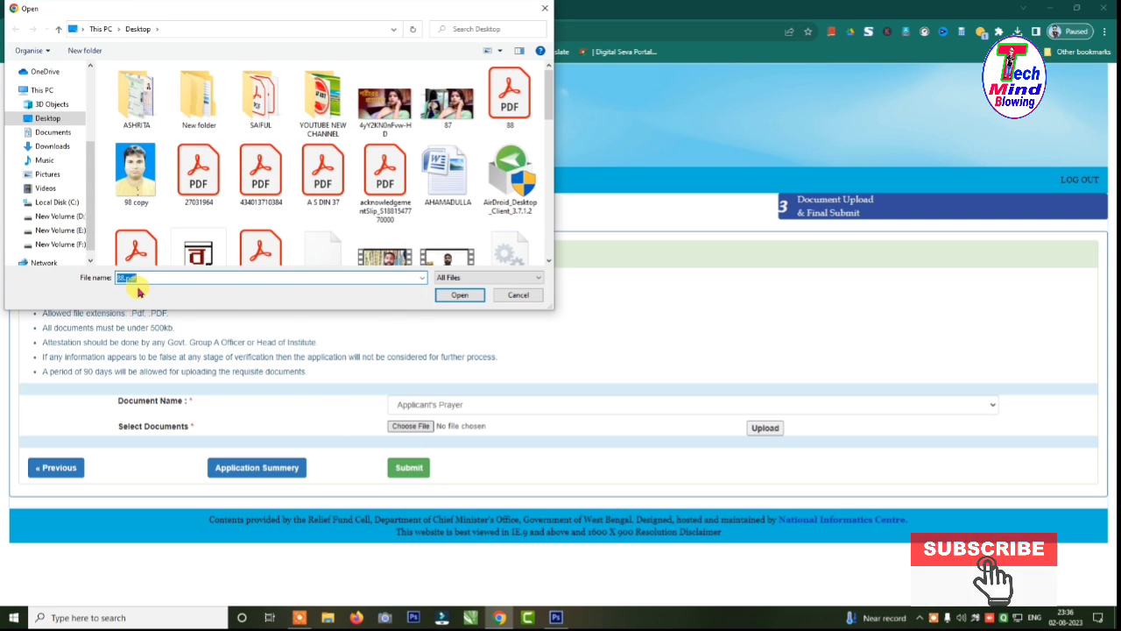
click(460, 294)
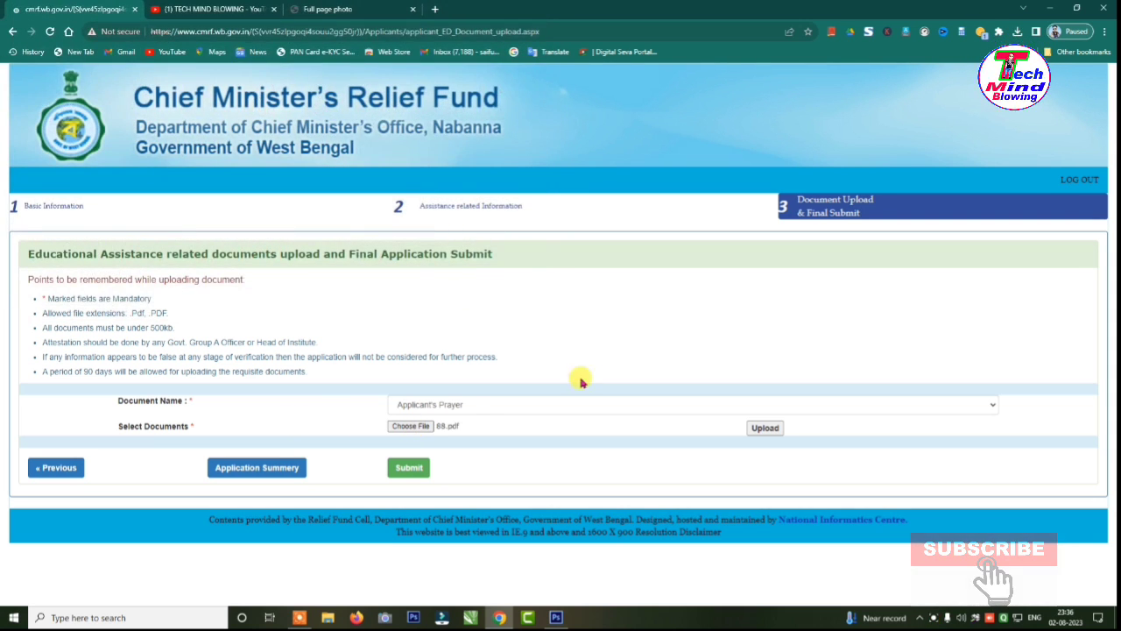
click(764, 429)
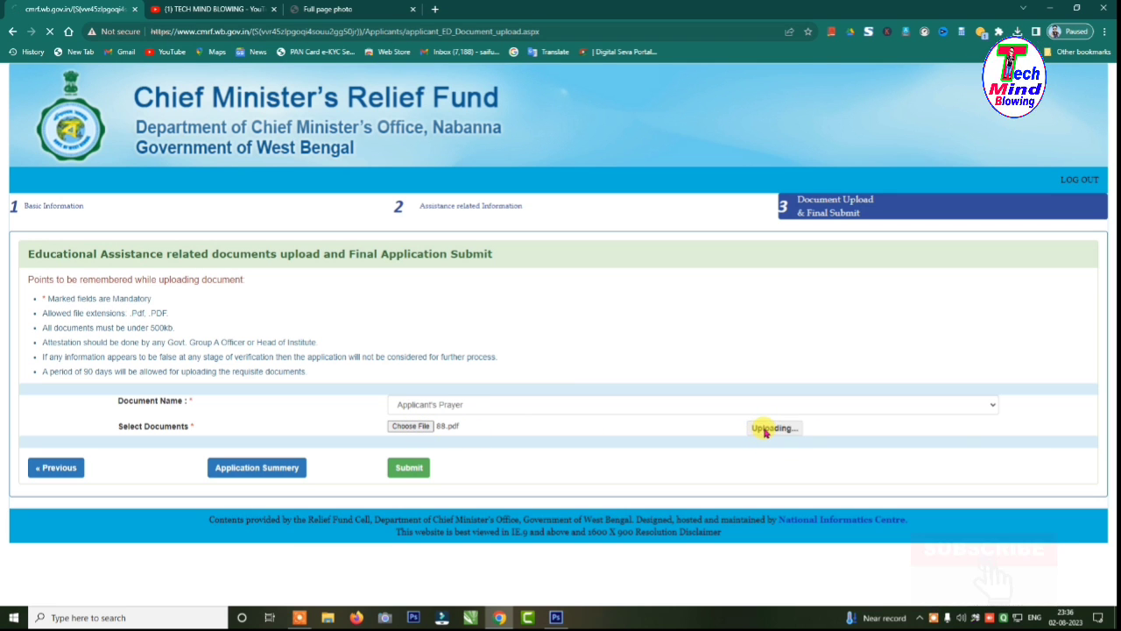